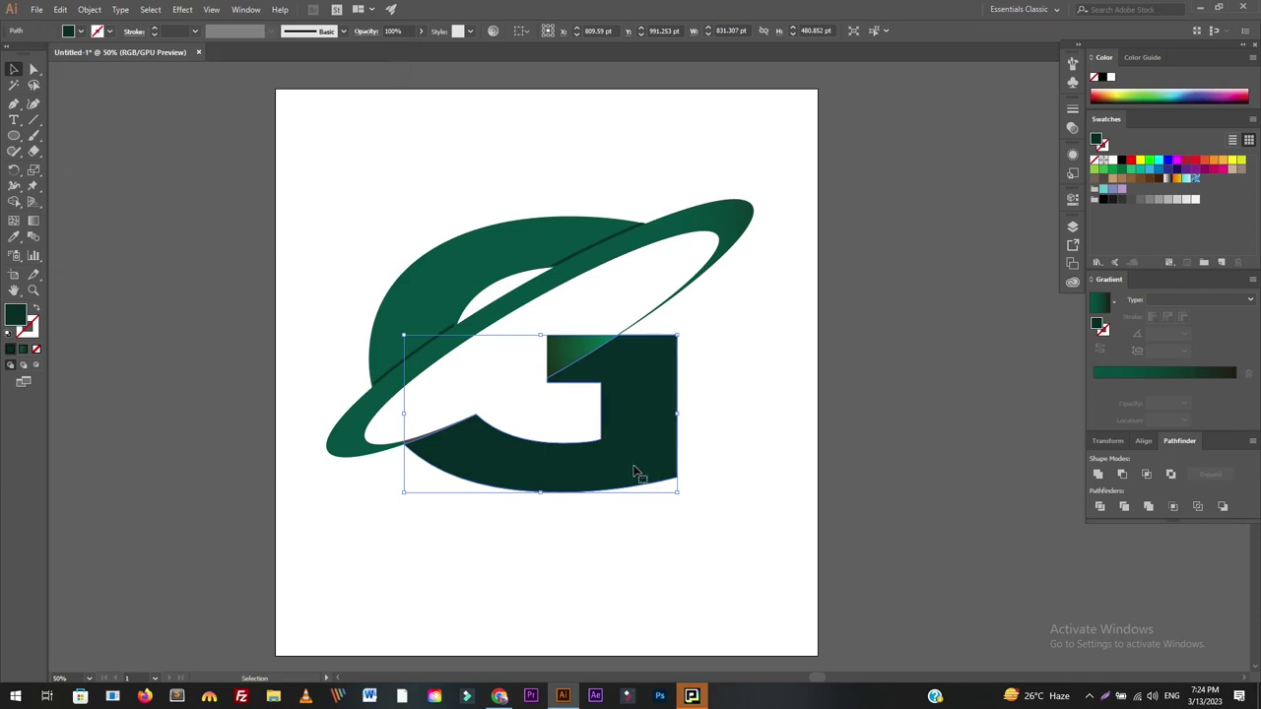
Deselect the G logo and frame it in the view.
scroll(689, 443, "down", 1, "alt")
left_click(685, 540)
scroll(746, 480, "up", 3, "alt")
left_click_drag(709, 434, 909, 444)
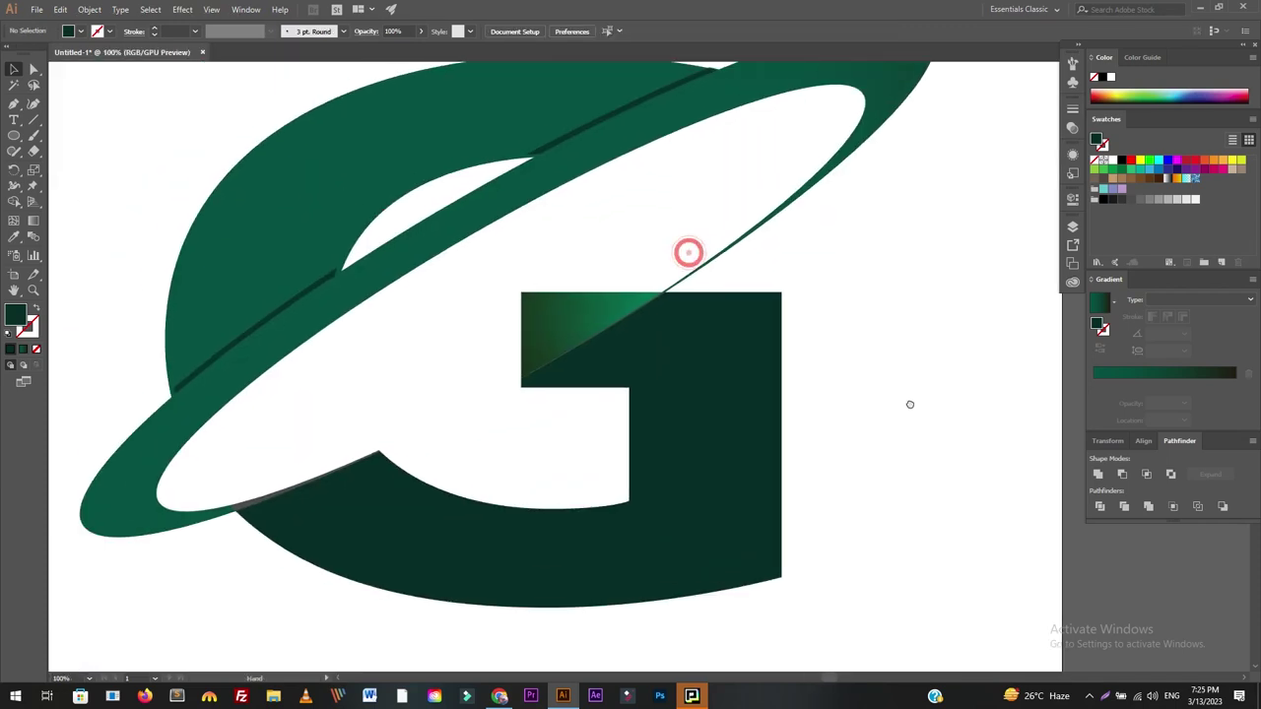
scroll(909, 444, "down", 1, "alt")
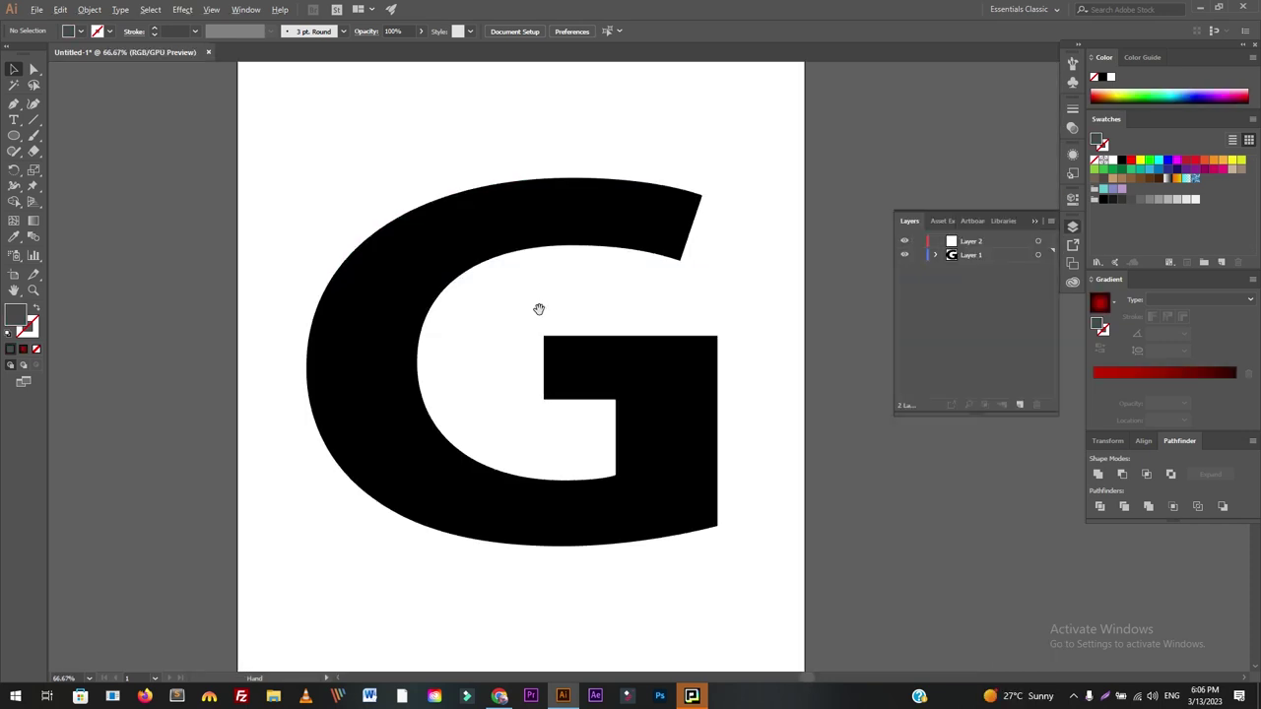
Draw a wide ellipse across the G, tilt it 30° and stretch it to 1474.665 pt.
left_click_drag(370, 486, 433, 392)
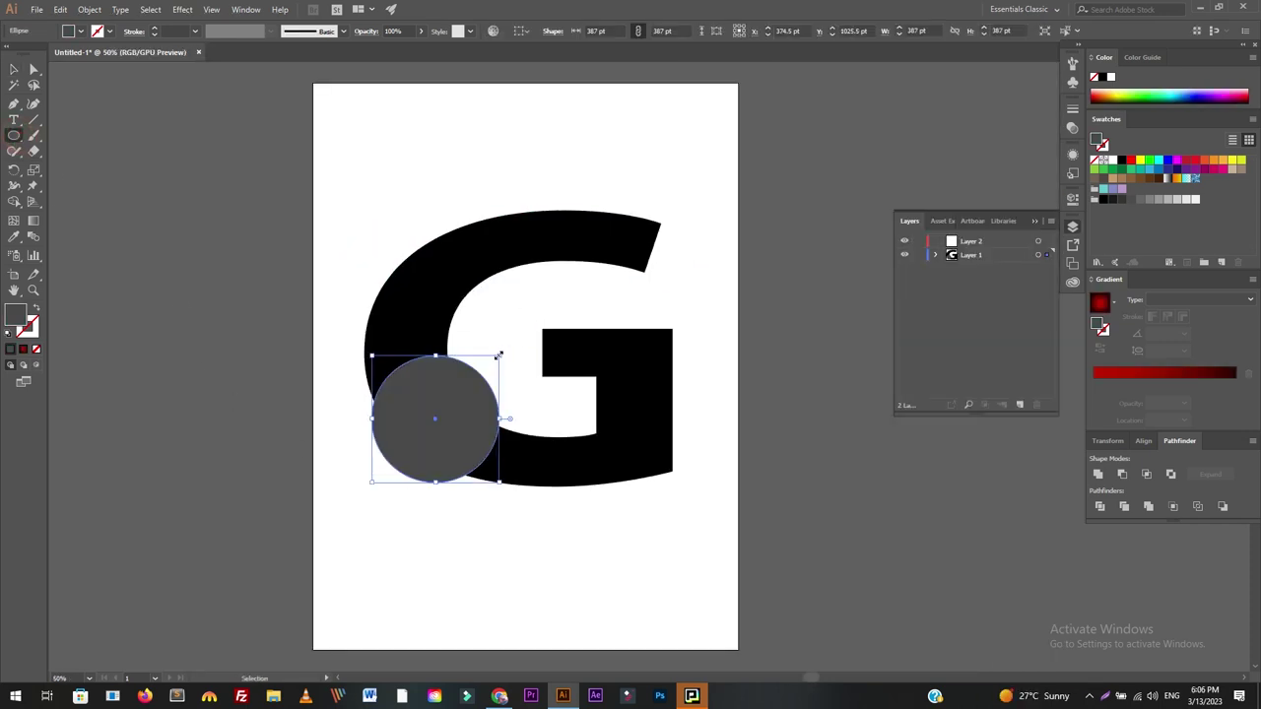
mouse_move(317, 375)
left_mouse_down()
mouse_move(770, 284)
mouse_move(726, 183)
left_mouse_up()
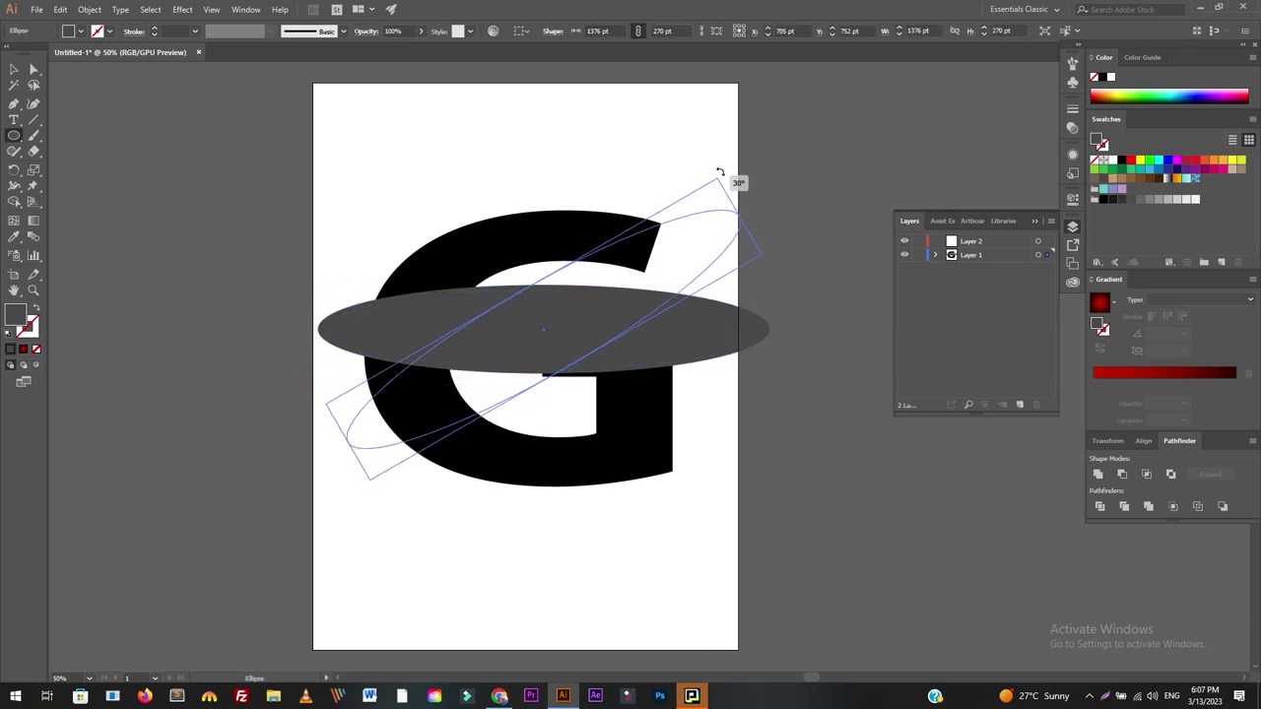
left_click_drag(762, 236, 754, 290)
left_click_drag(733, 223, 760, 208)
key("v")
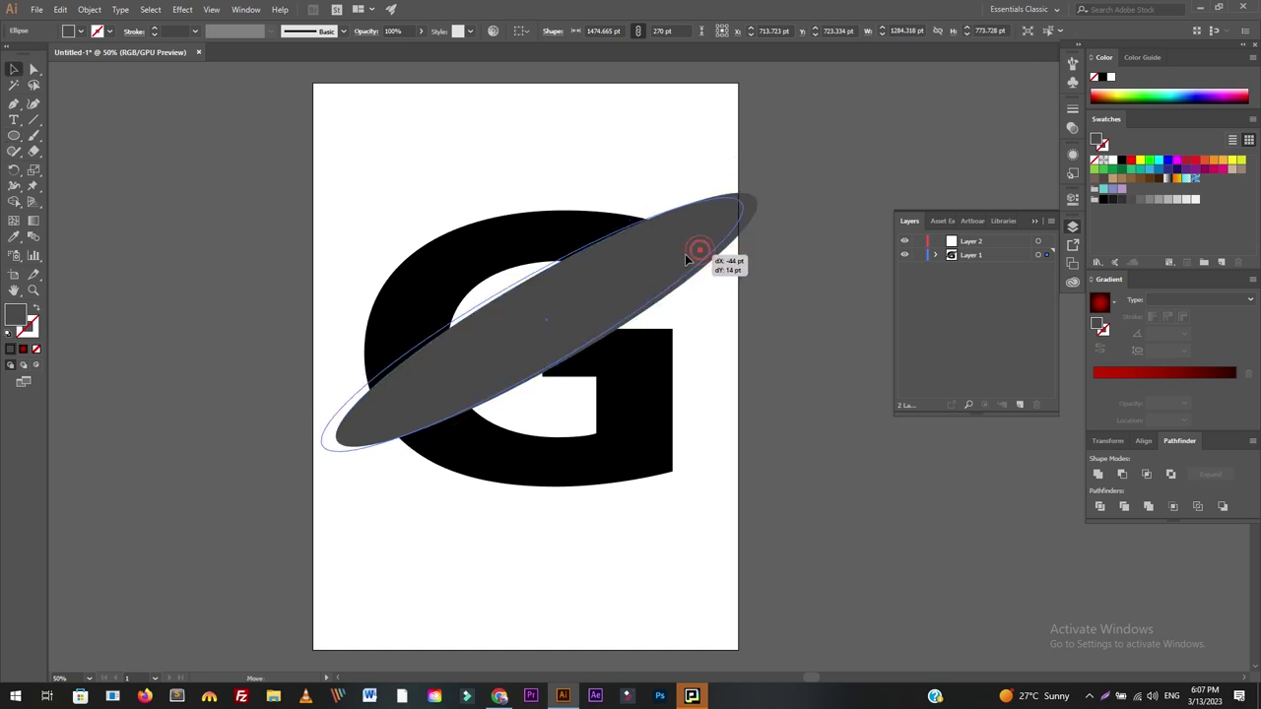
left_click_drag(695, 249, 683, 256)
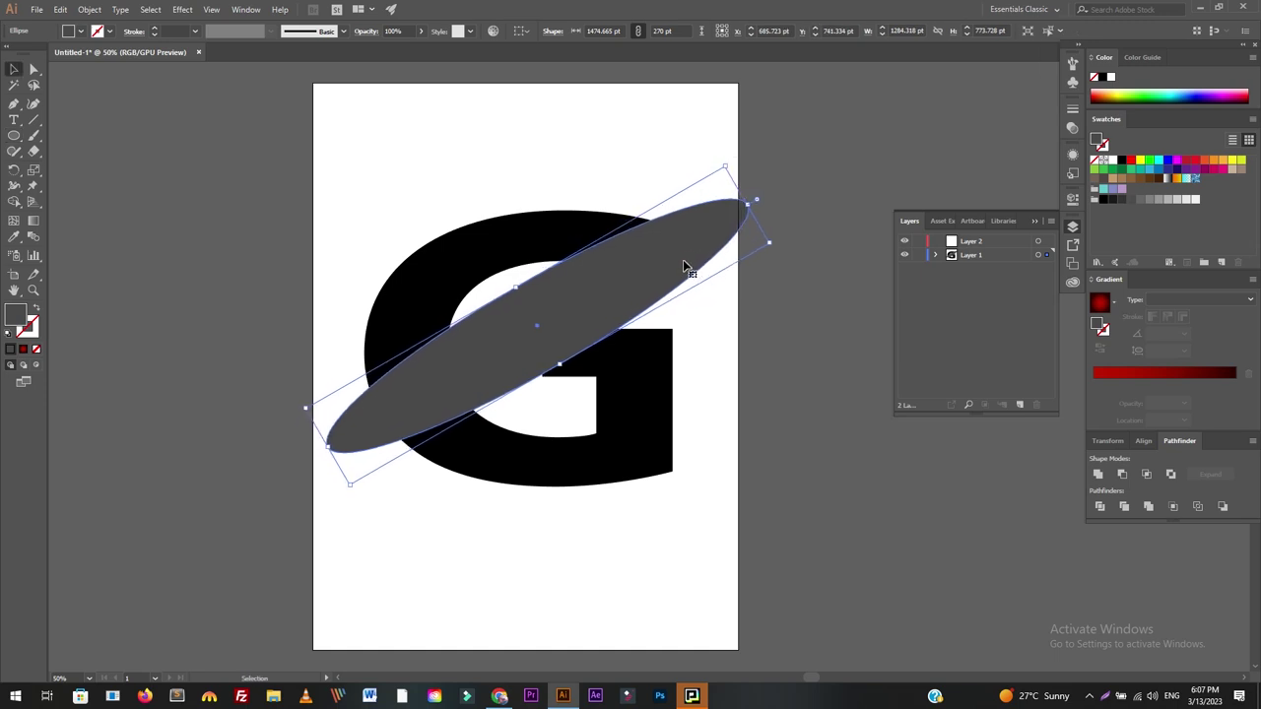
left_click(14, 275)
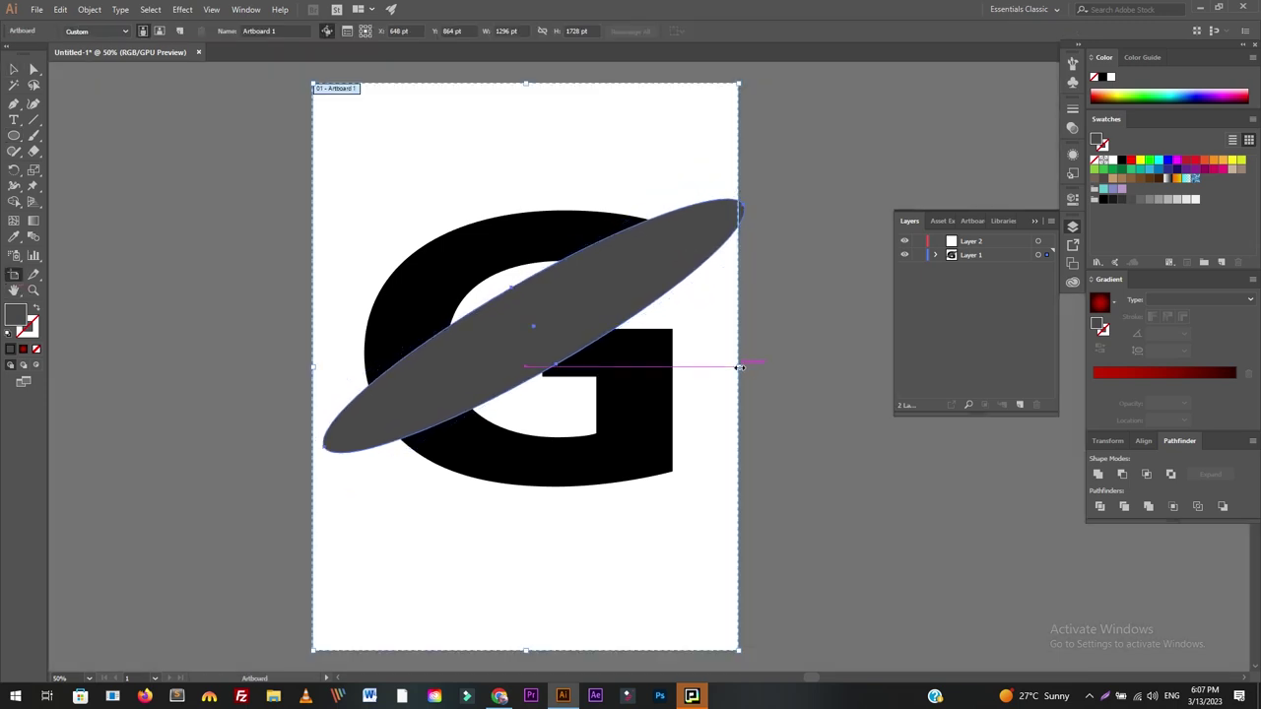
Widen the artboard to the right and shift the G and grey ellipse over.
left_click_drag(739, 366, 855, 367)
key("v")
left_click_drag(506, 284, 547, 283)
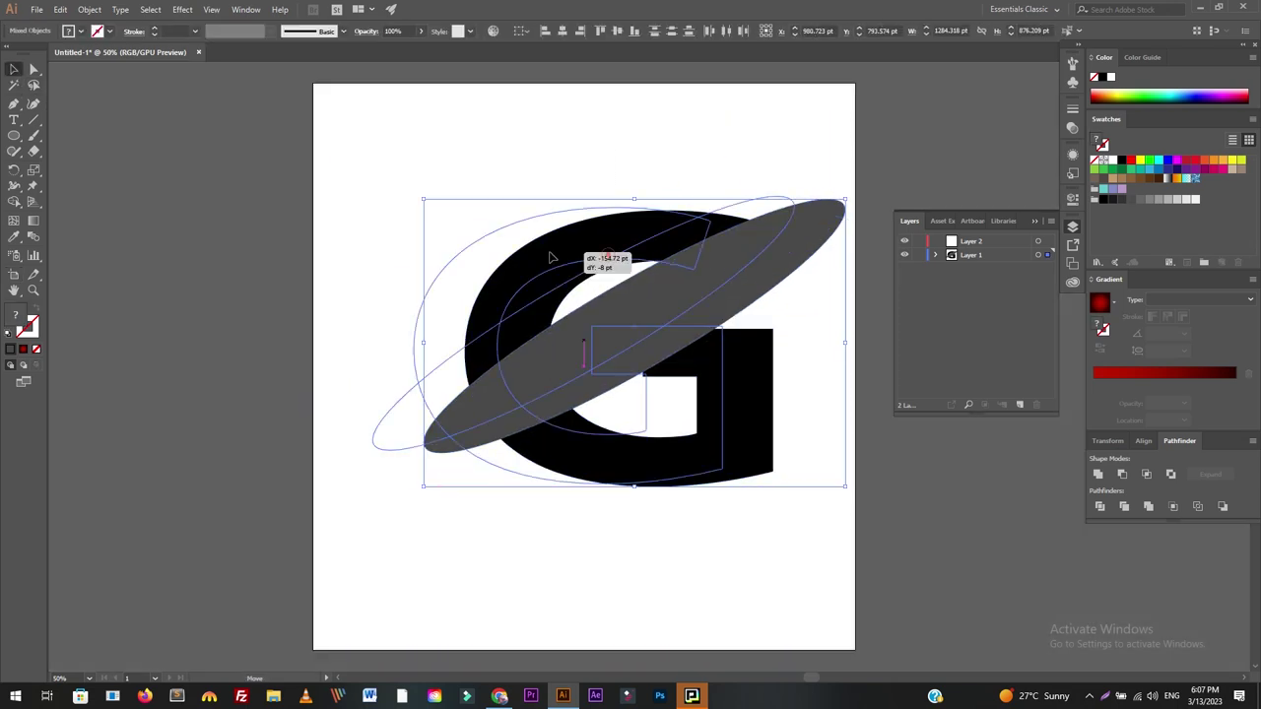
left_click(611, 555)
left_click(560, 360)
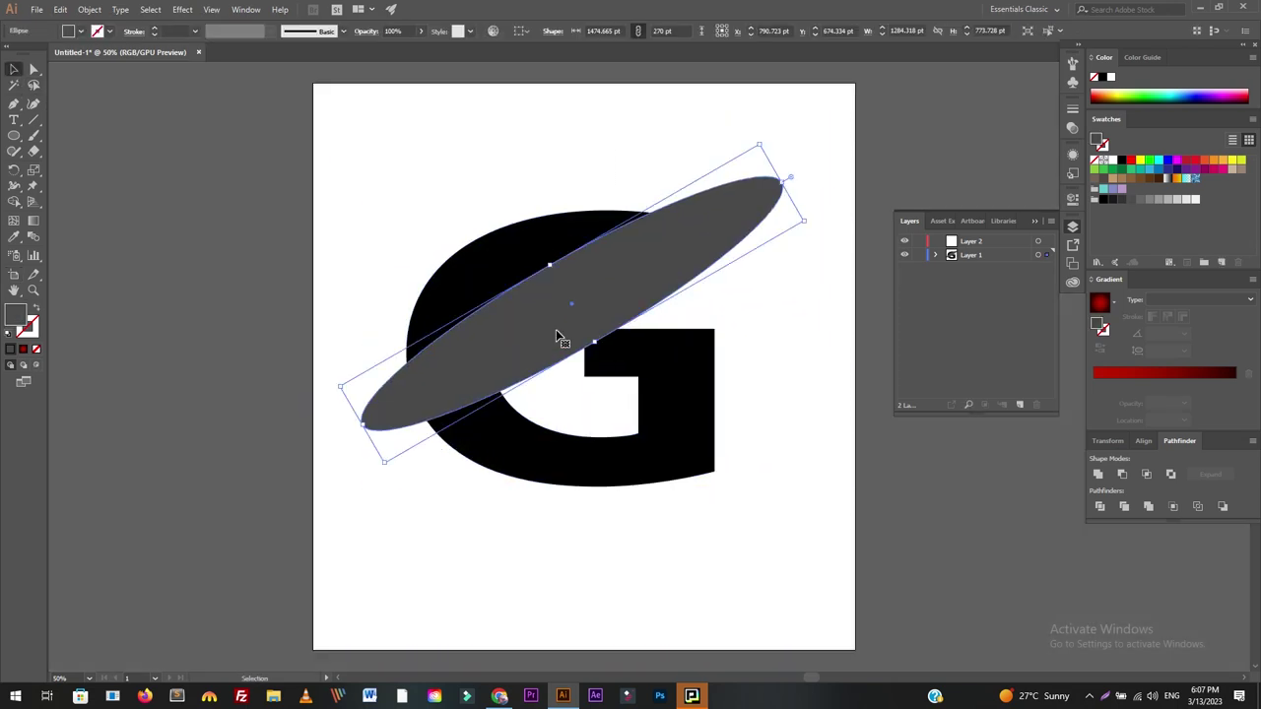
left_click_drag(558, 342, 561, 359)
Fill an ellipse red and thin it to sit inside the grey ellipse.
double_click(19, 315)
left_click(366, 73)
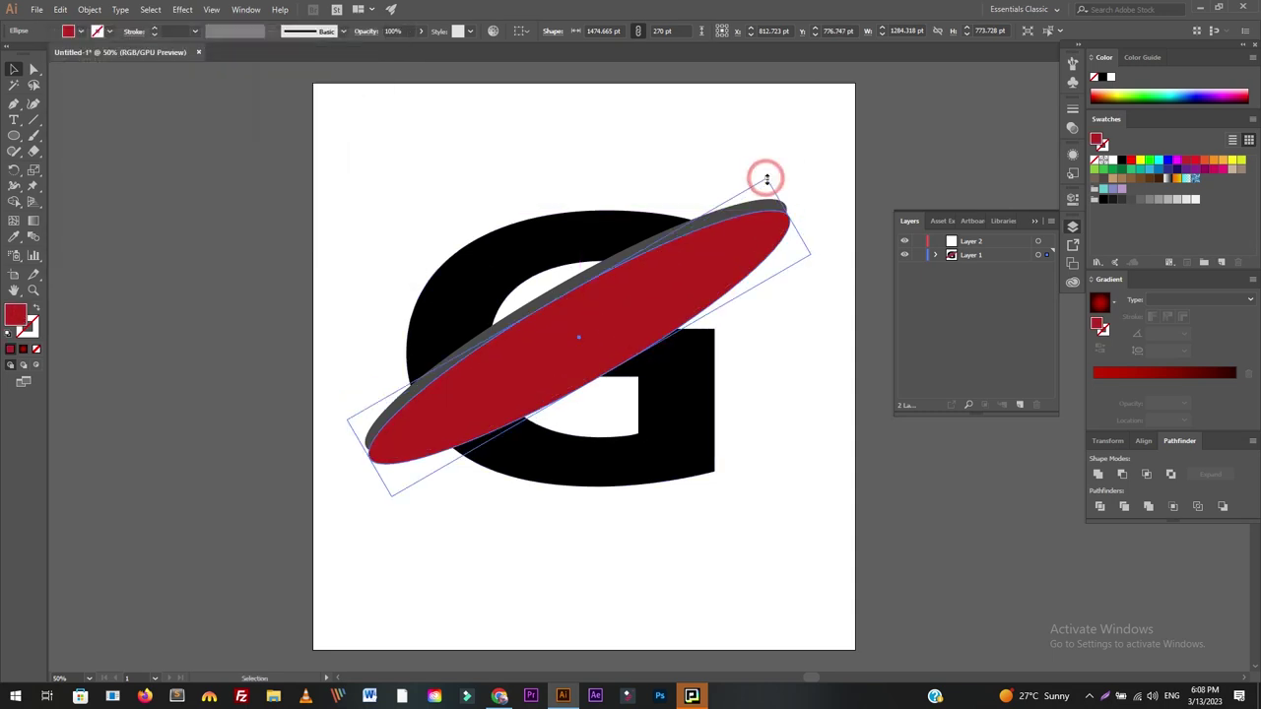
left_click_drag(767, 180, 690, 267)
scroll(690, 267, "up", 2)
scroll(578, 344, "down", 2)
scroll(582, 332, "up", 2)
mouse_move(779, 121)
left_mouse_down()
mouse_move(757, 134)
mouse_move(768, 148)
left_mouse_up()
left_click_drag(625, 315, 635, 295)
left_click_drag(444, 404, 451, 397)
scroll(729, 295, "down", 1)
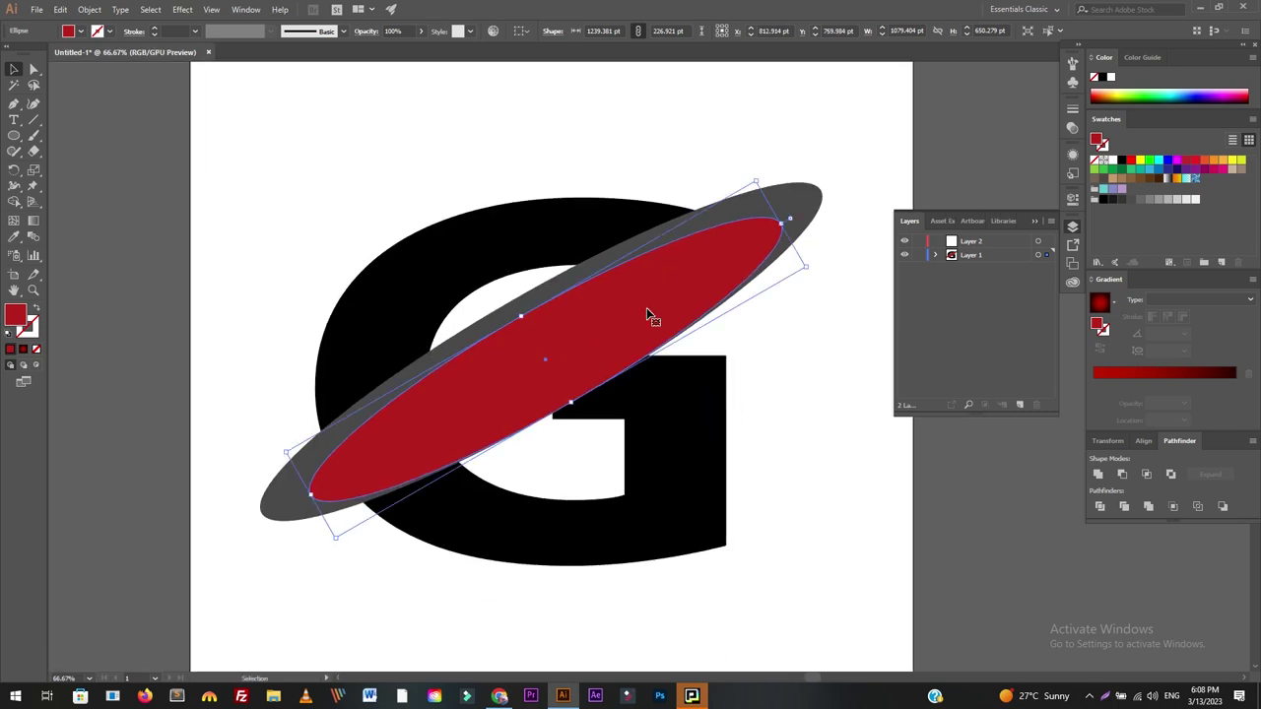
left_click_drag(544, 360, 548, 360)
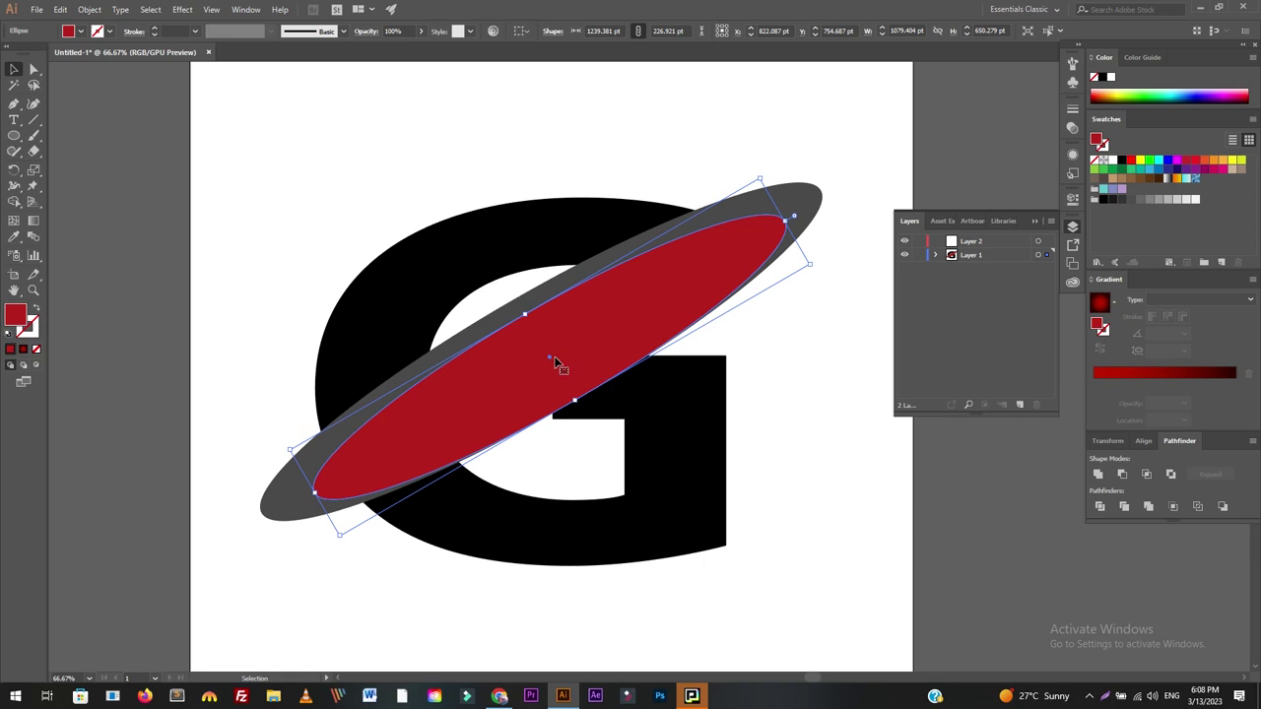
Enlarge and slightly rotate the grey ellipse, then divide the G and both ellipses.
left_click(800, 197)
left_click_drag(818, 189, 830, 192)
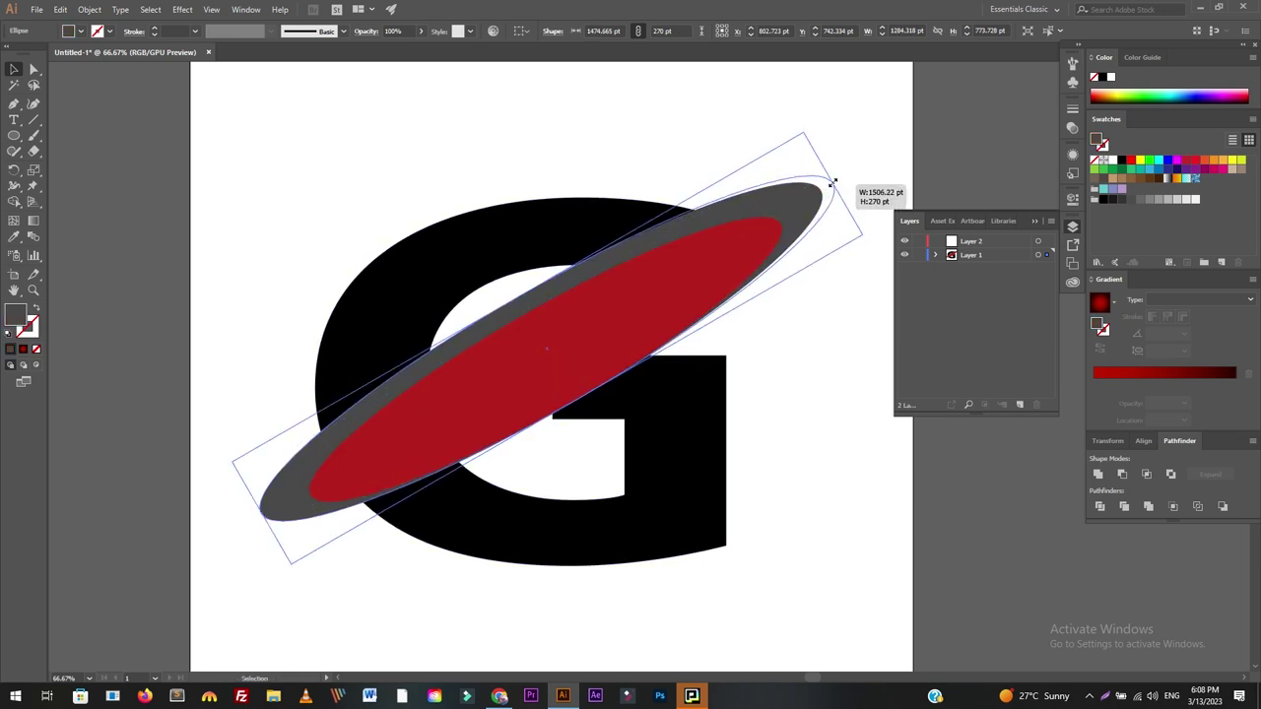
key("v")
left_click_drag(796, 132, 796, 138)
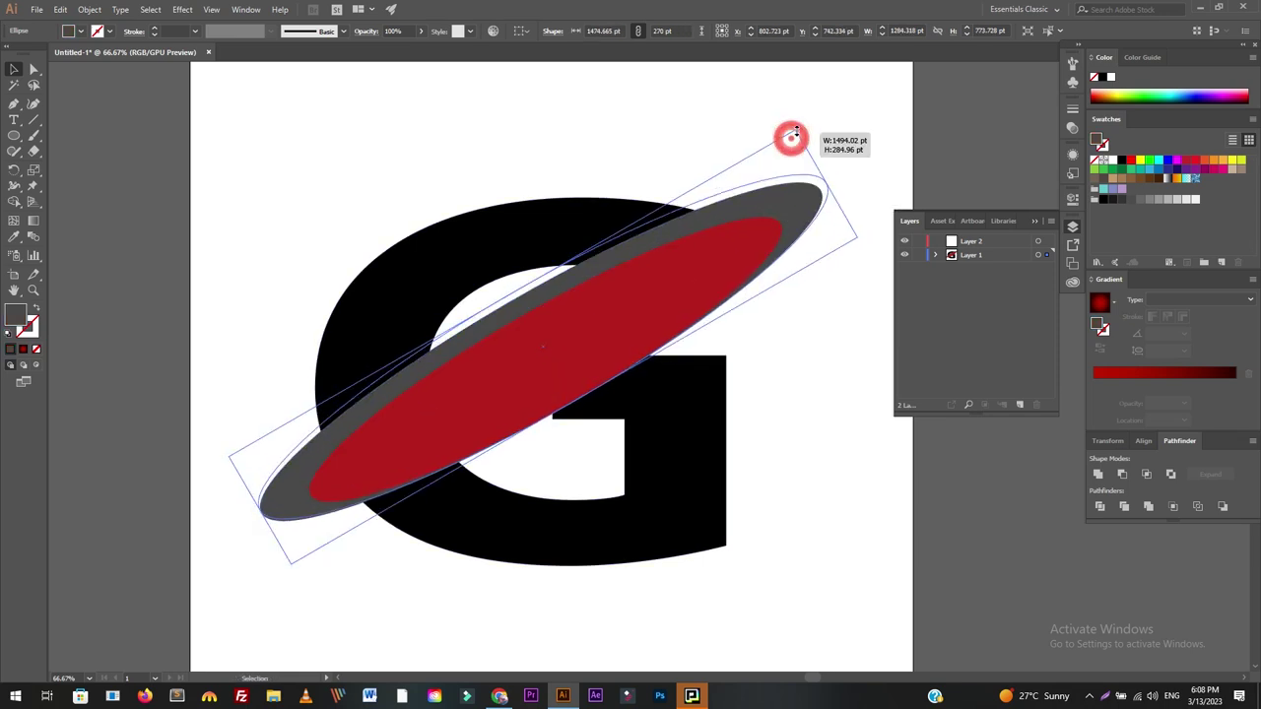
left_click(816, 365)
left_click_drag(315, 121, 650, 449)
key("ctrl+g")
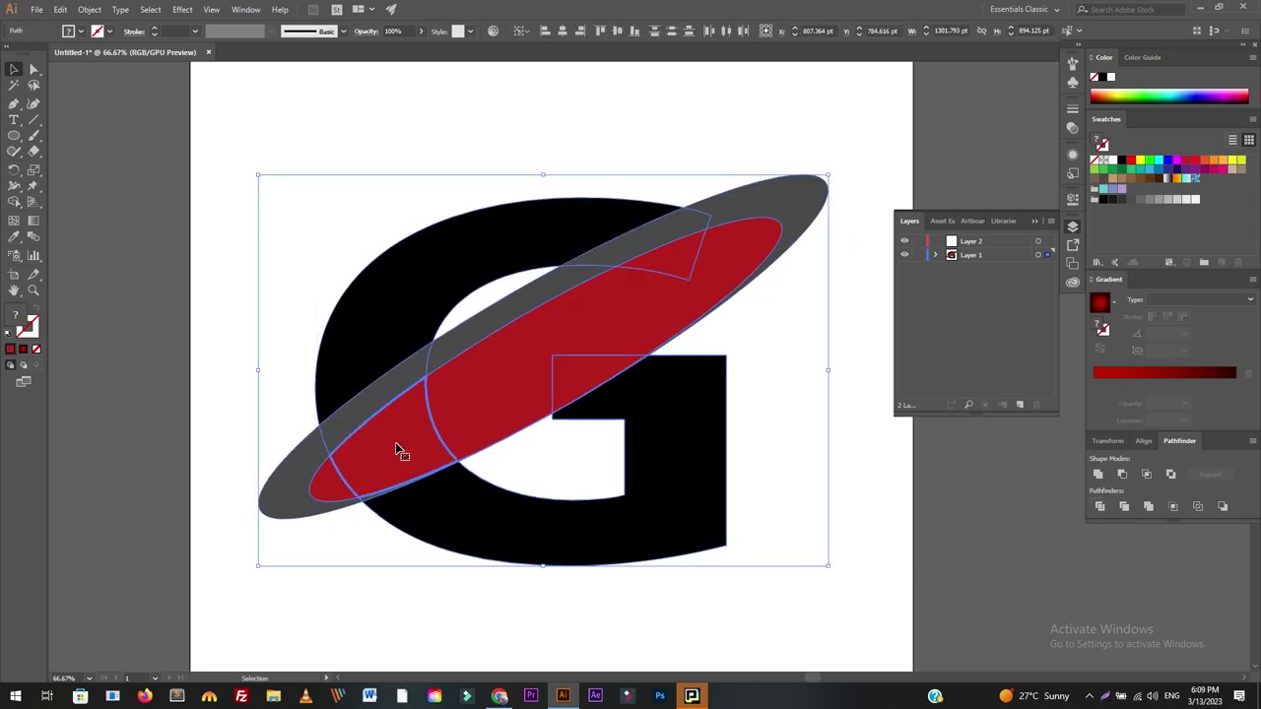
left_click(664, 595)
Delete the leftover red fragments of the ring.
left_click(409, 437)
key("Delete")
left_click(332, 487)
key("Delete")
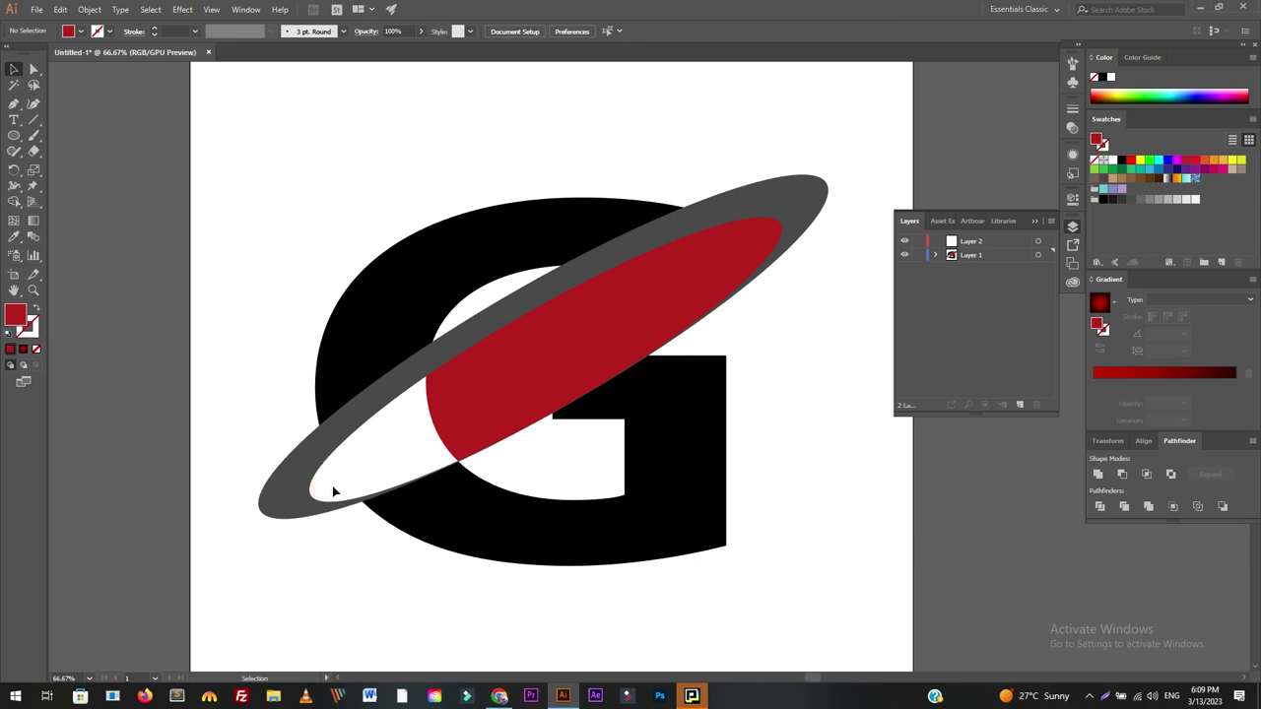
left_click(469, 427)
key("Delete")
left_click(666, 266)
key("Delete")
left_click(484, 454)
key("Delete")
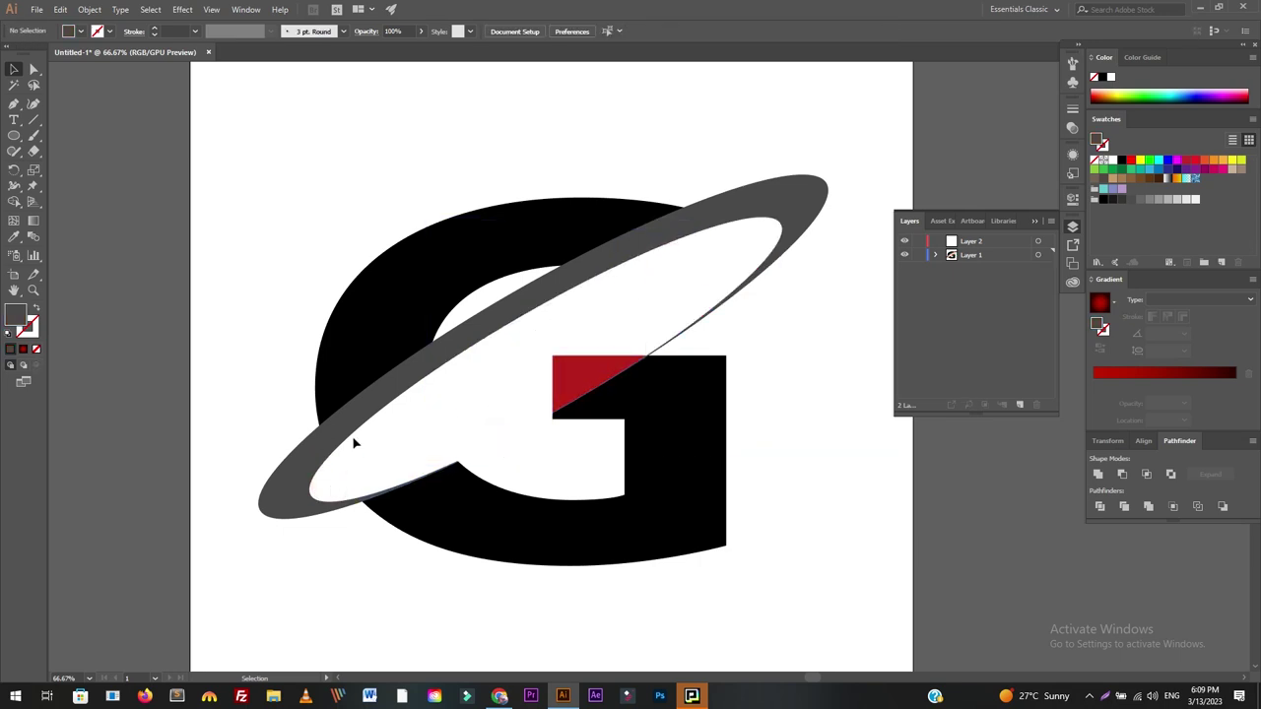
Fill the upper part of the G with teal 11A387.
left_click(374, 332)
double_click(17, 314)
left_click(125, 153)
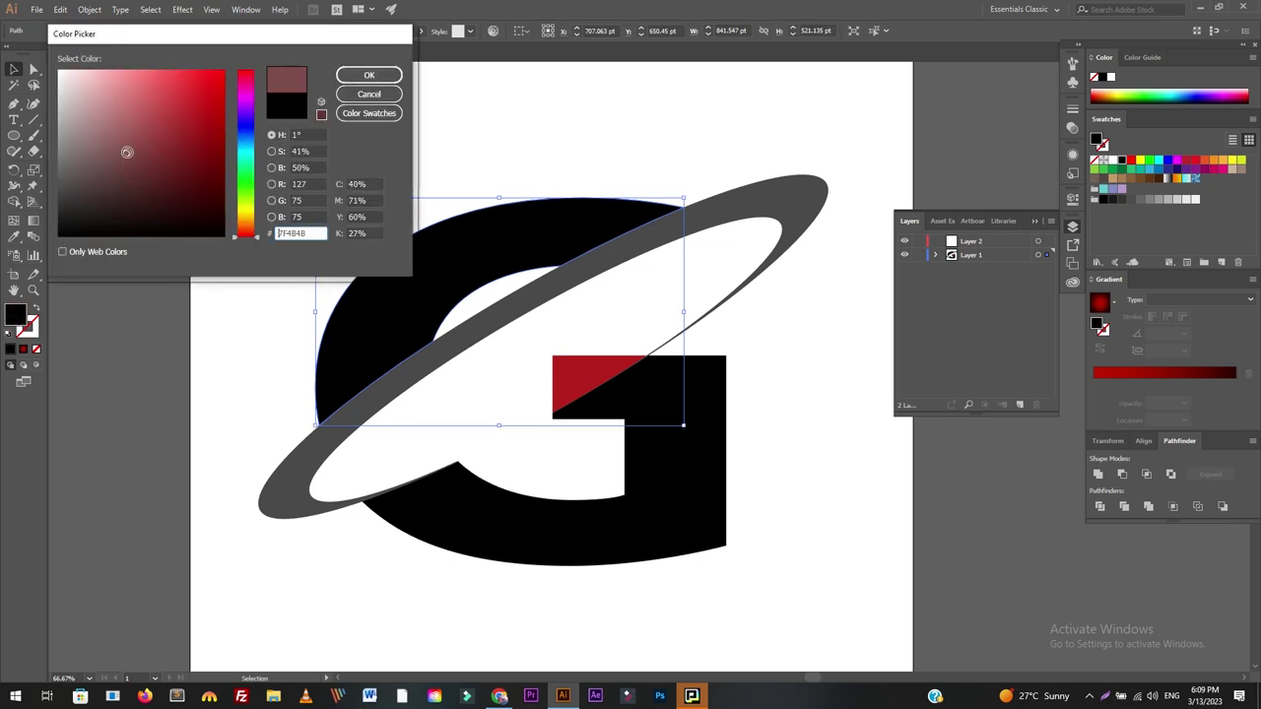
left_click(249, 159)
left_click(206, 131)
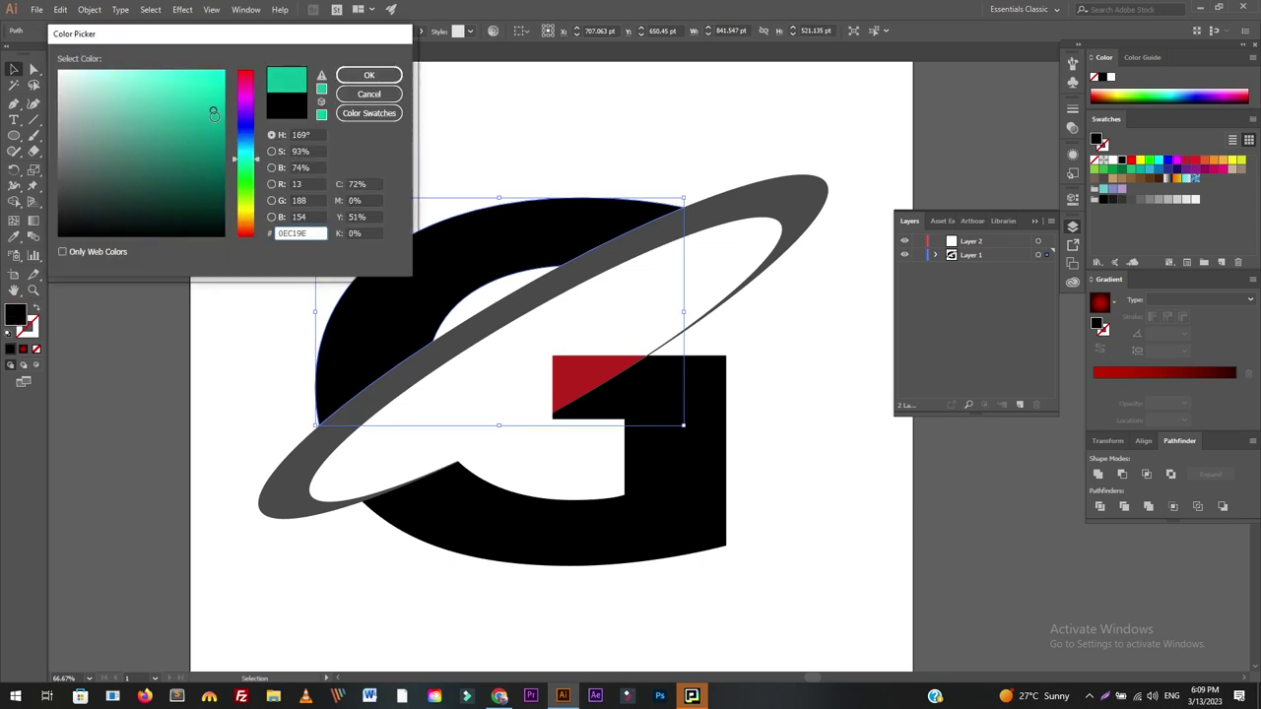
left_click(368, 75)
double_click(17, 317)
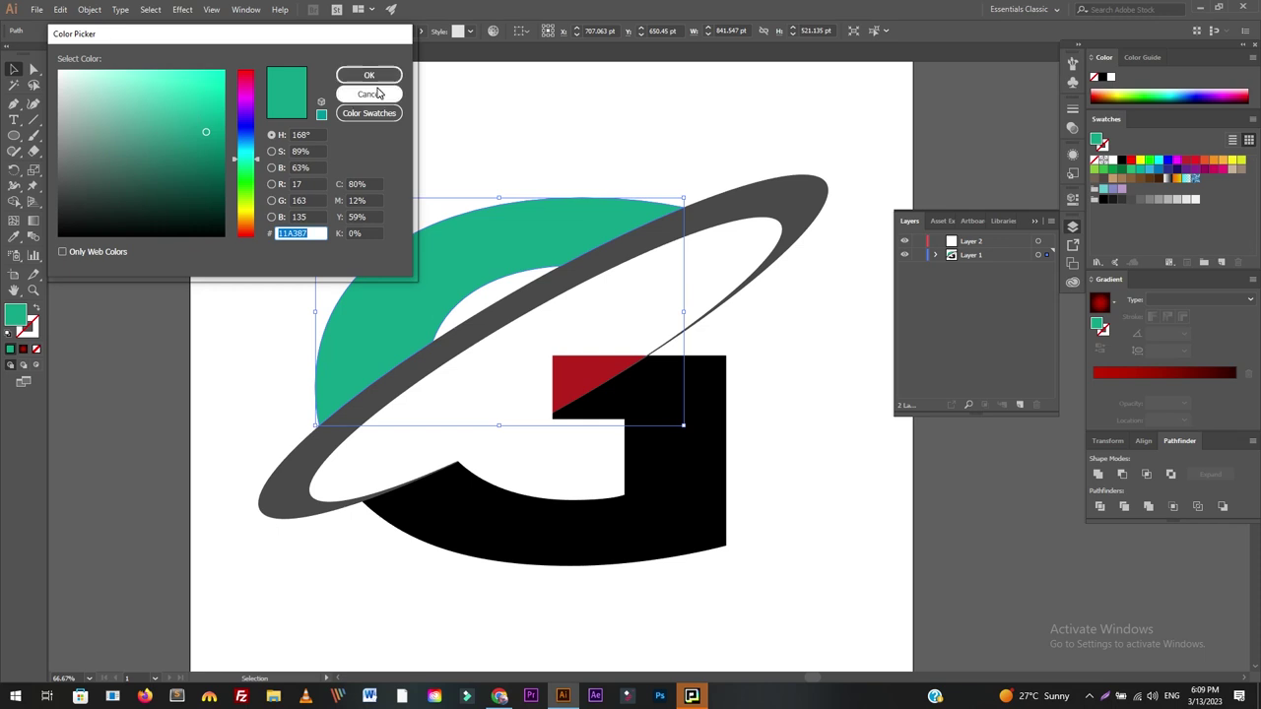
left_click(368, 94)
Change the upper G's fill to a darker green.
left_click(1252, 58)
left_click(1205, 104)
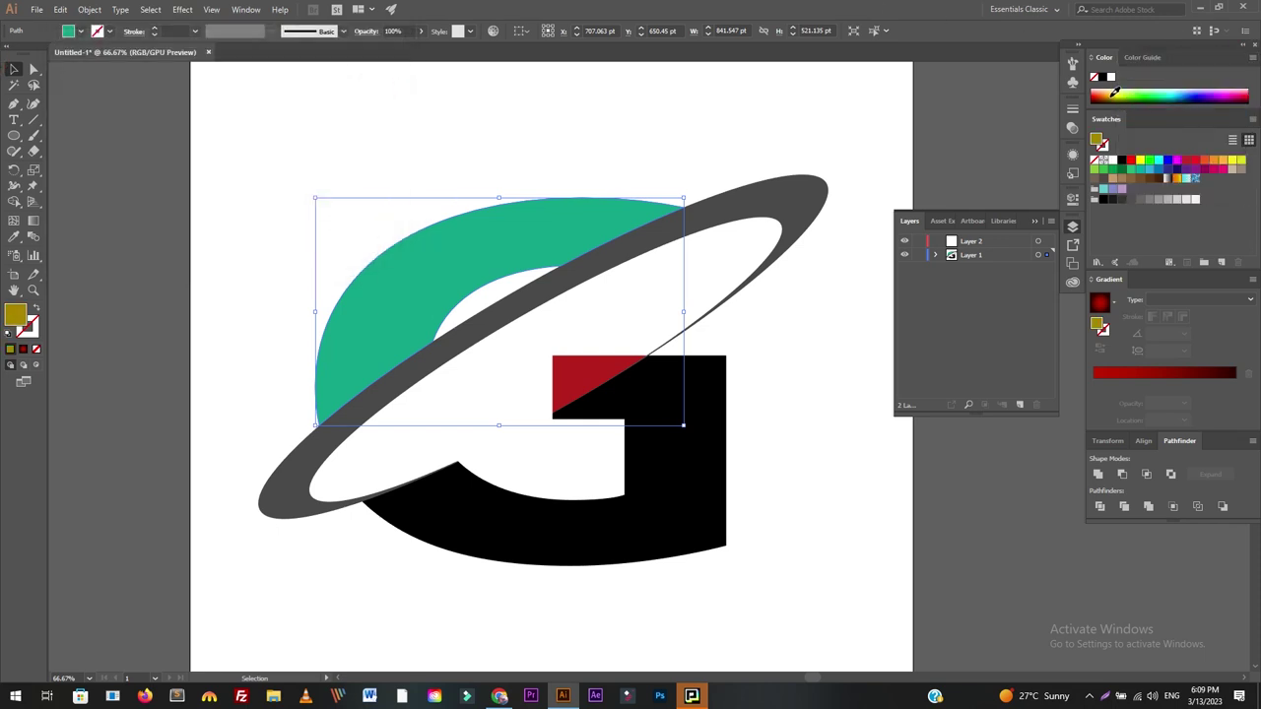
left_click_drag(1115, 92, 1147, 98)
double_click(17, 318)
left_click(216, 182)
left_click(368, 75)
Join all the grey ring pieces into a single ring shape.
left_click(750, 204)
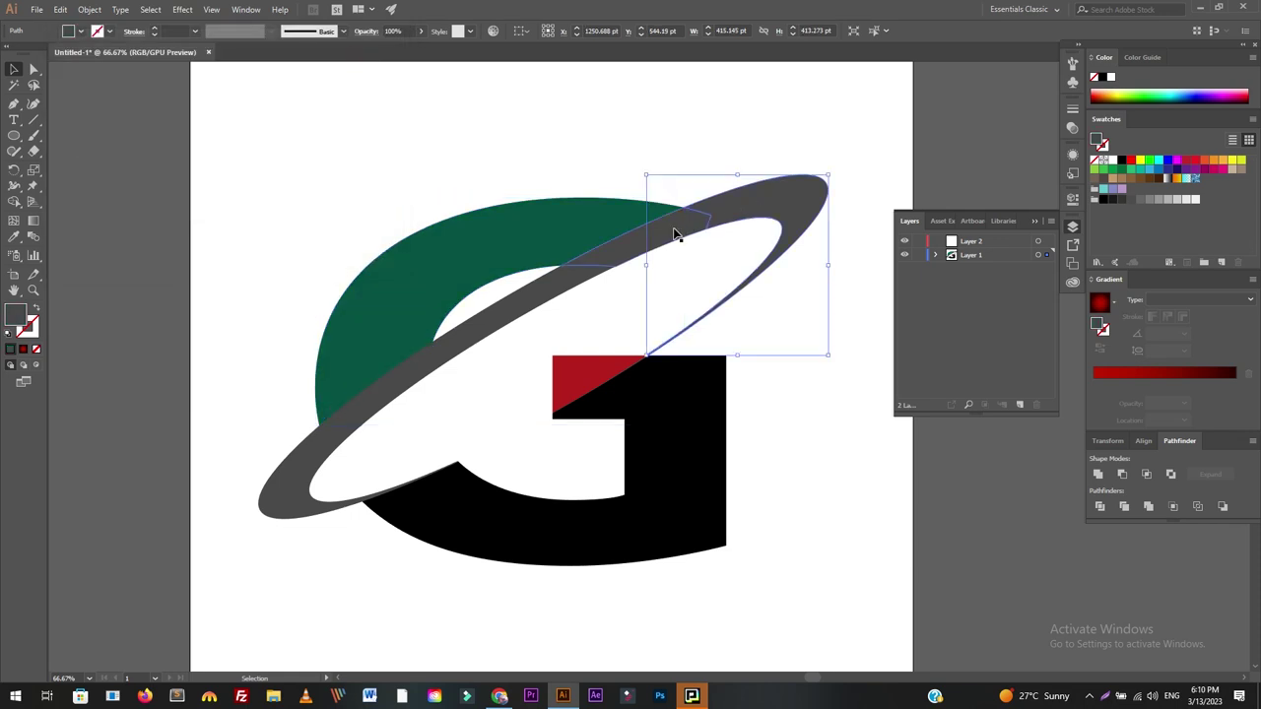
left_click(290, 450)
left_click(500, 321)
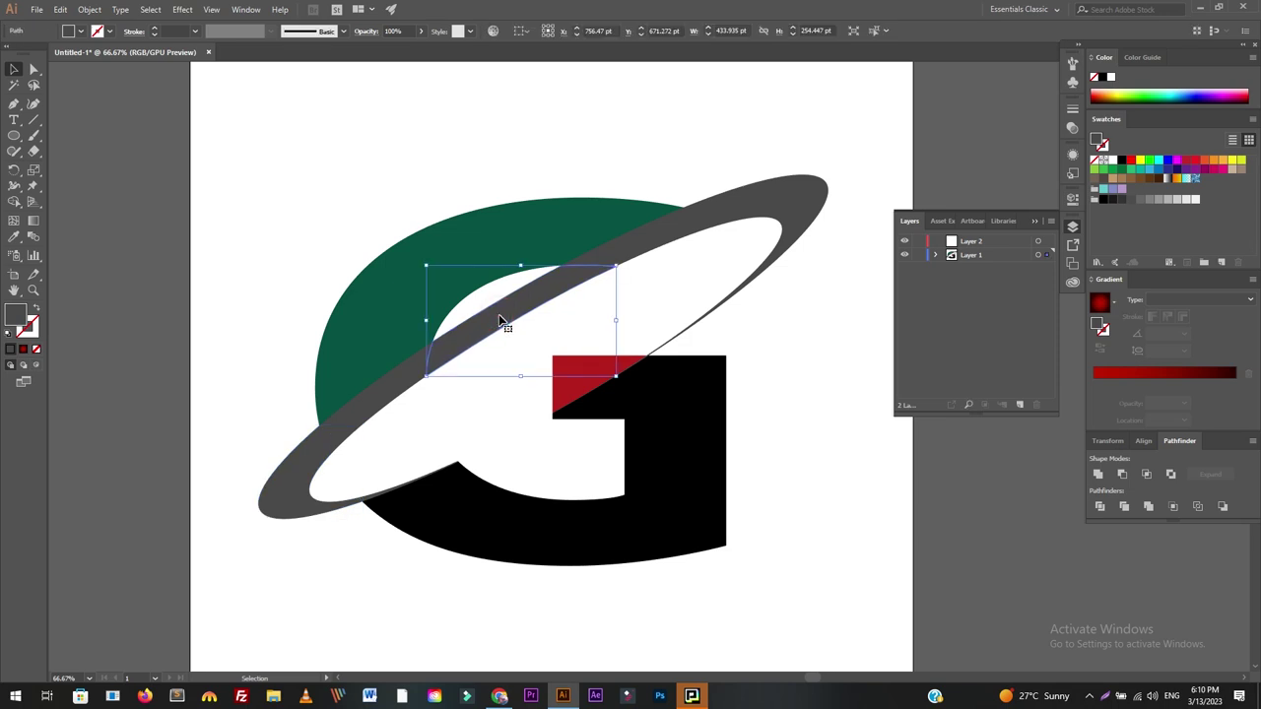
left_click(709, 293)
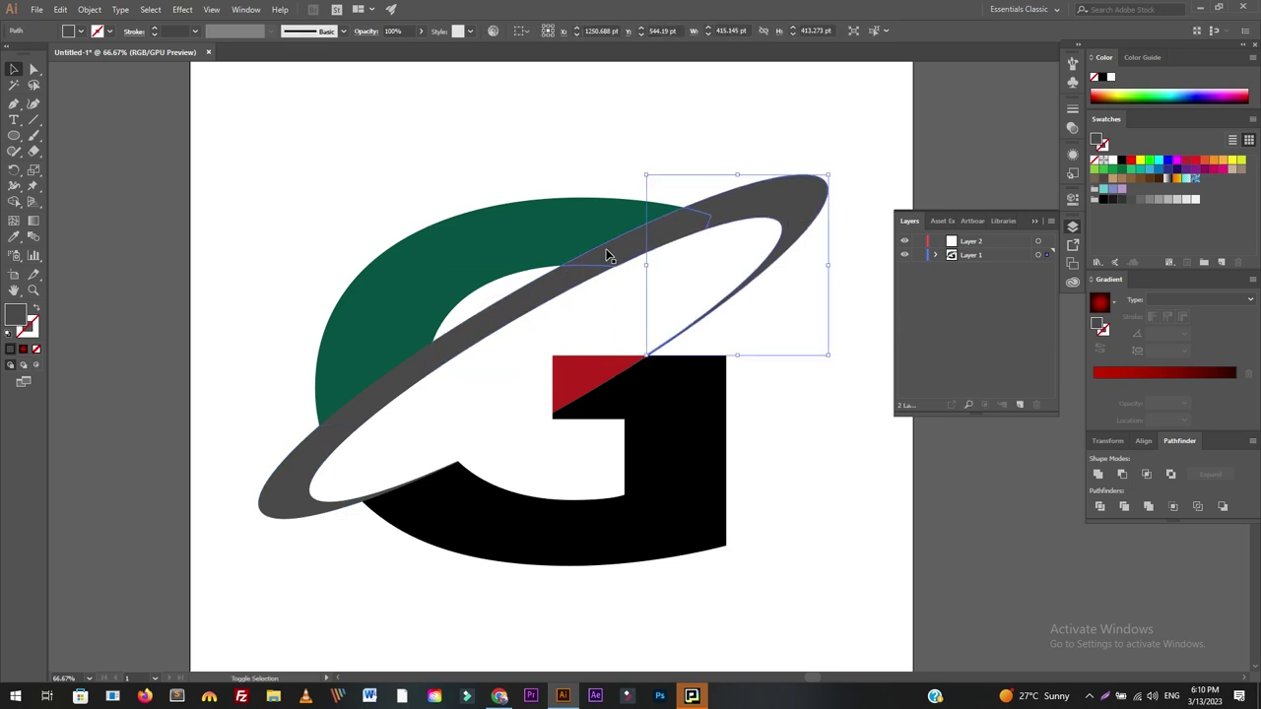
left_click(605, 253, "shift")
left_click(295, 473, "shift")
right_click(444, 362)
left_click(484, 462)
left_click(397, 595)
left_click(587, 283)
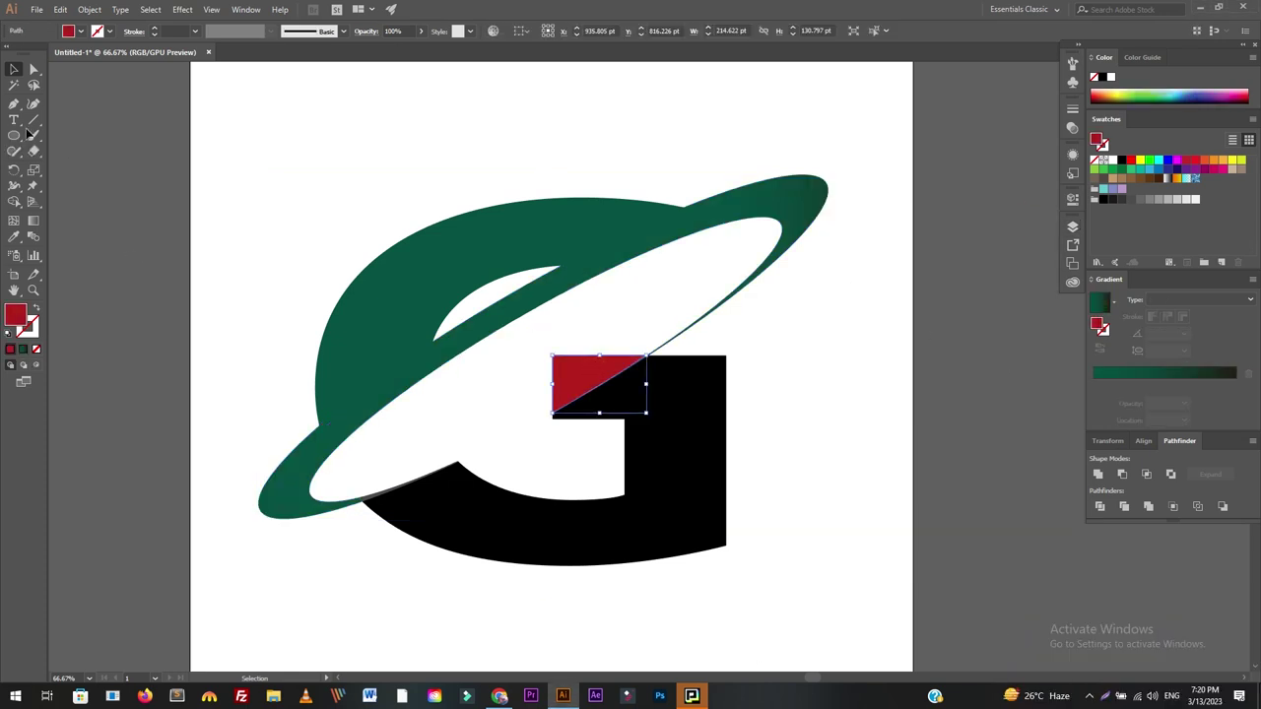
Fill the red wedge with a radial green gradient.
double_click(15, 315)
left_click(211, 183)
left_click(365, 74)
left_click(1093, 379)
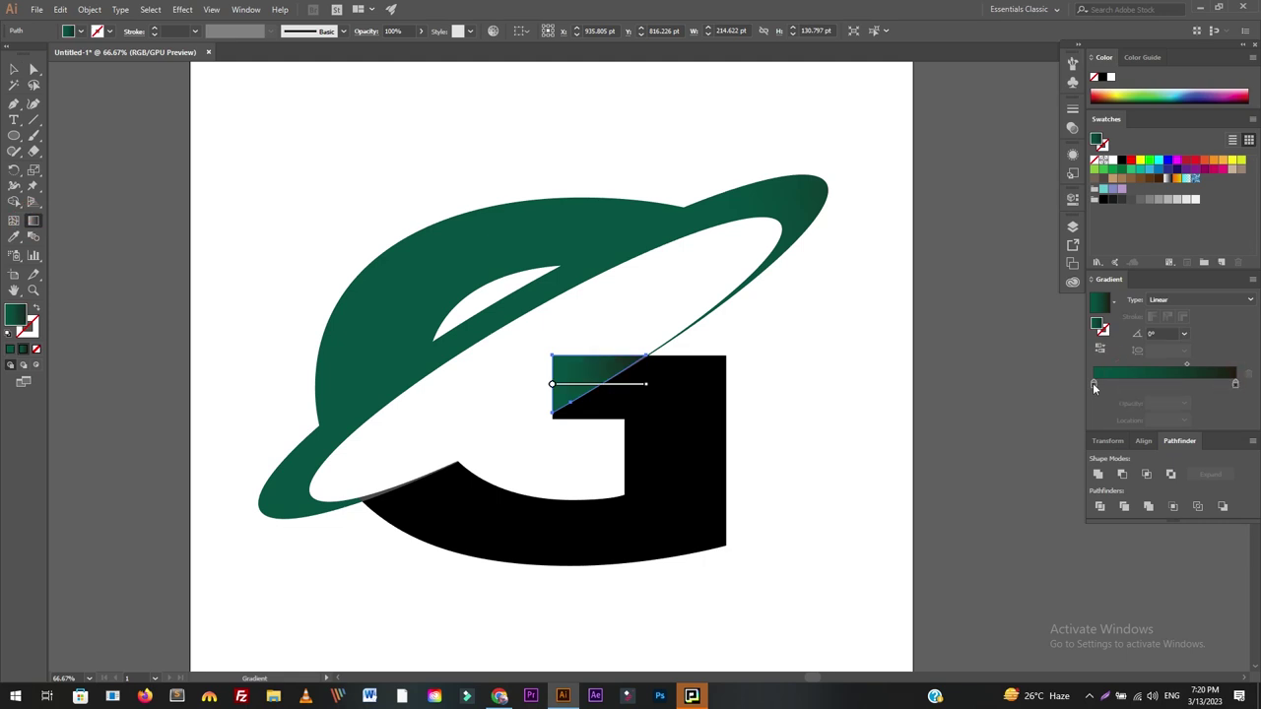
double_click(1093, 385)
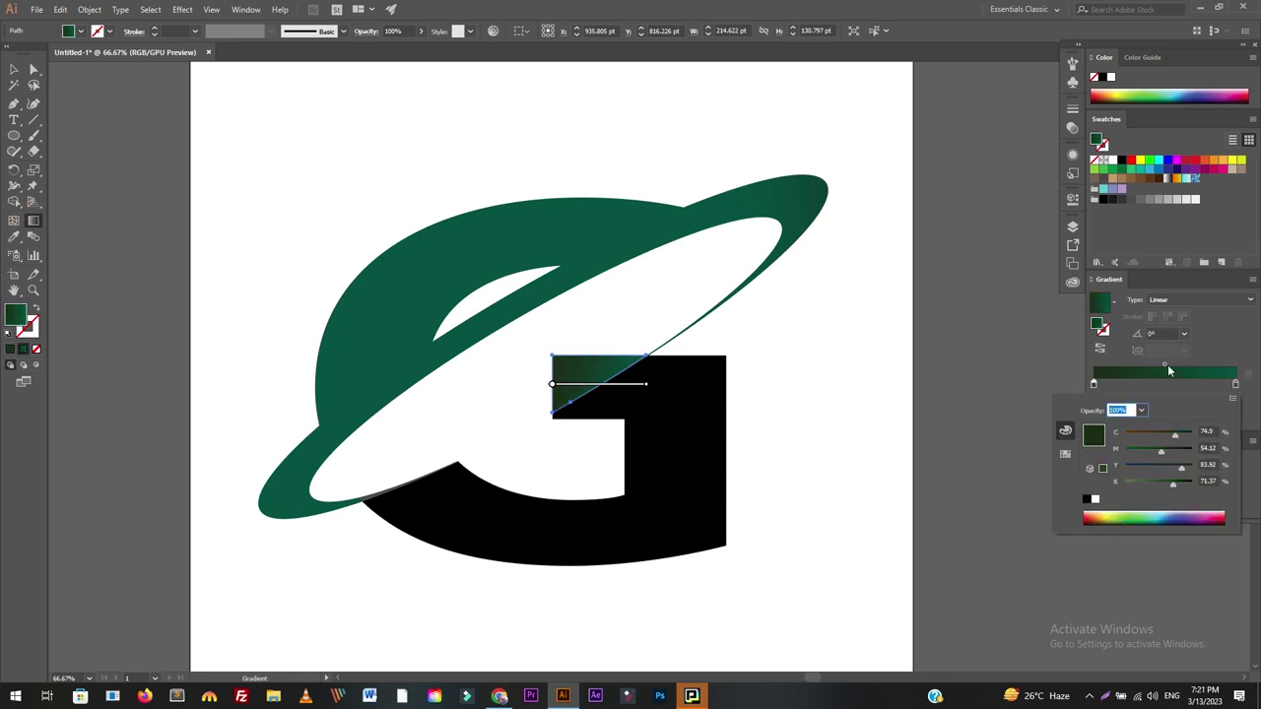
left_click(1201, 300)
left_click(1172, 317)
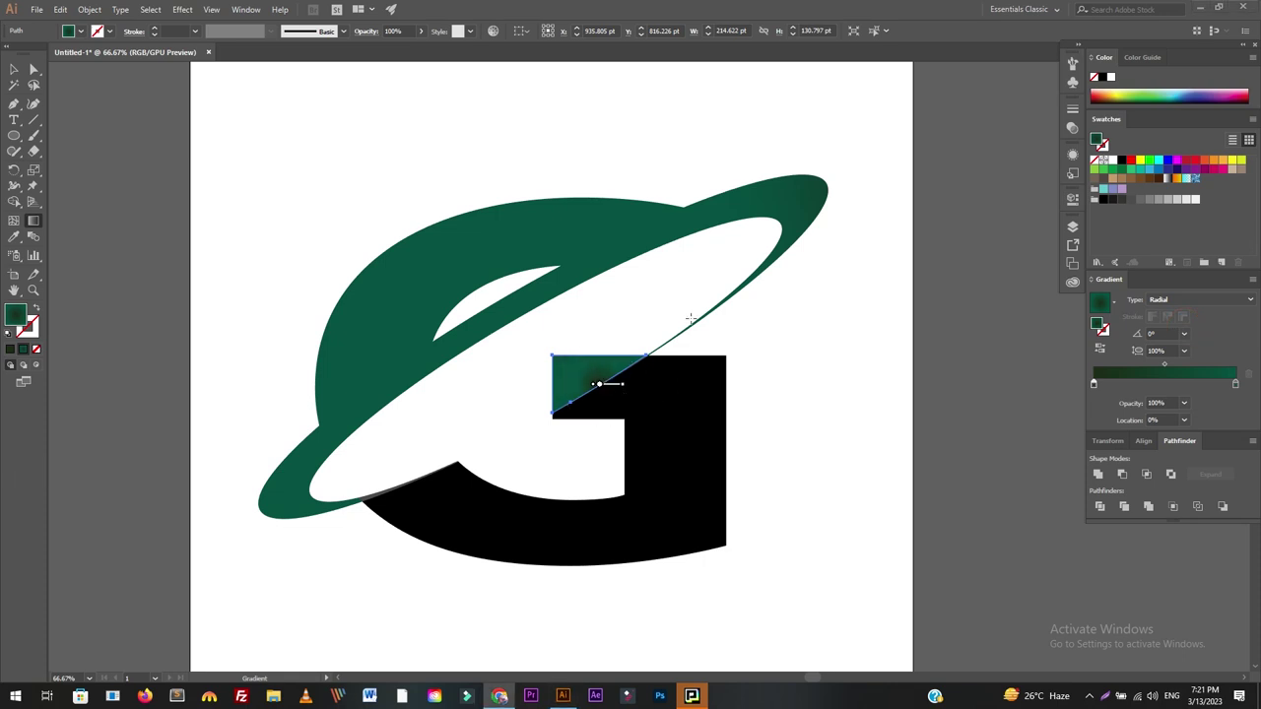
mouse_move(564, 368)
left_mouse_down()
mouse_move(648, 411)
mouse_move(686, 409)
left_mouse_up()
Brighten one gradient stop and run the gradient nearly horizontally across the wedge.
double_click(1094, 383)
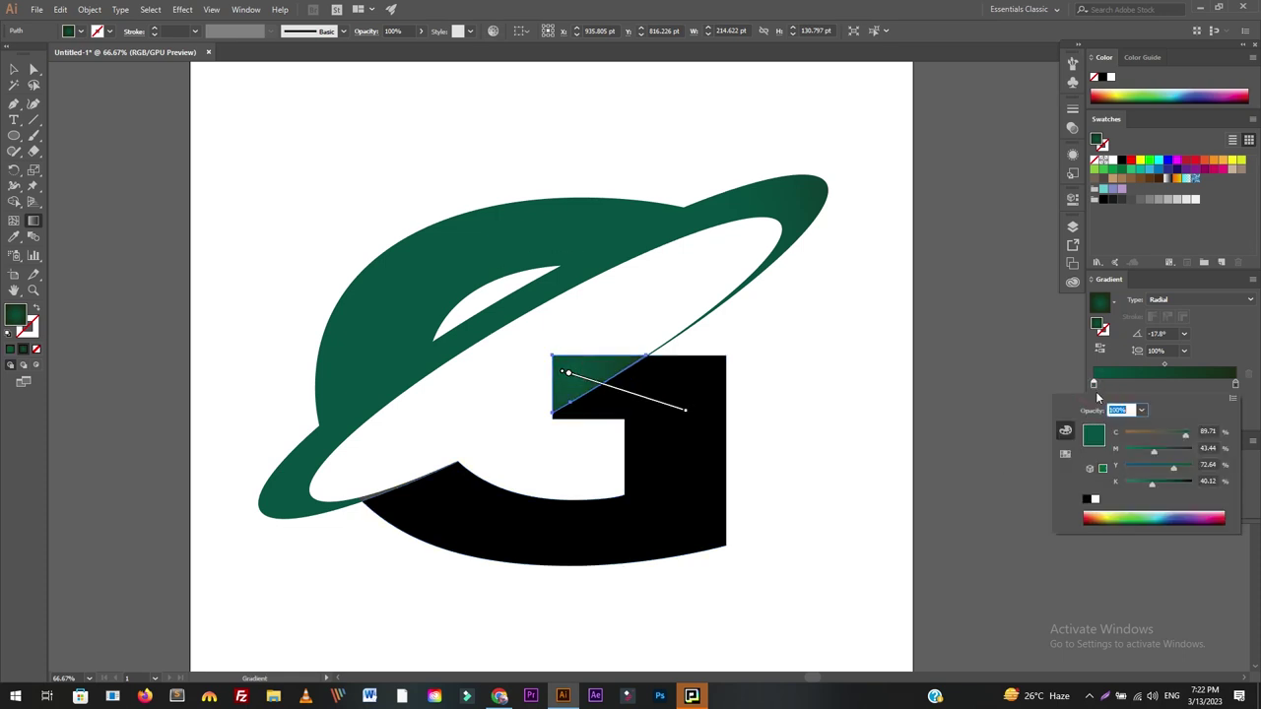
left_click_drag(1140, 455, 1128, 449)
left_click(562, 365)
left_click_drag(563, 365, 644, 417)
mouse_move(509, 367)
left_mouse_down()
mouse_move(627, 385)
mouse_move(655, 362)
left_mouse_up()
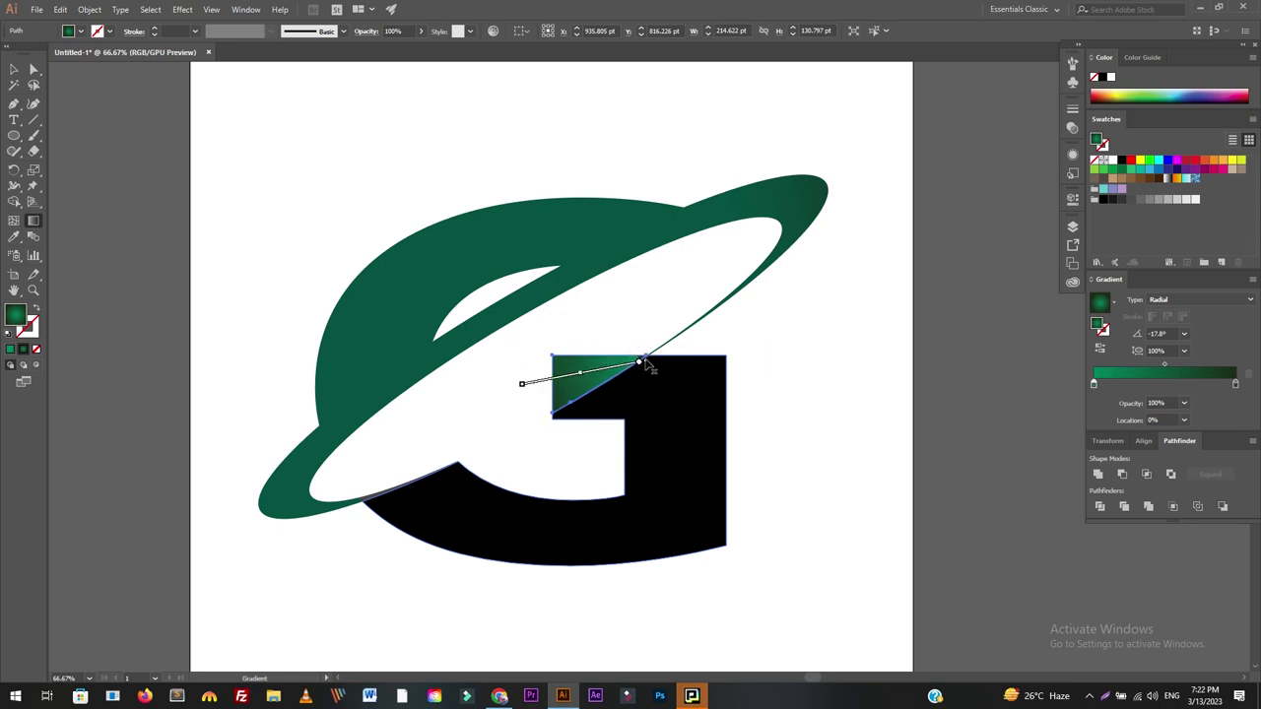
Reselect the green ring and move it slightly up and left.
key("v")
left_click(605, 350)
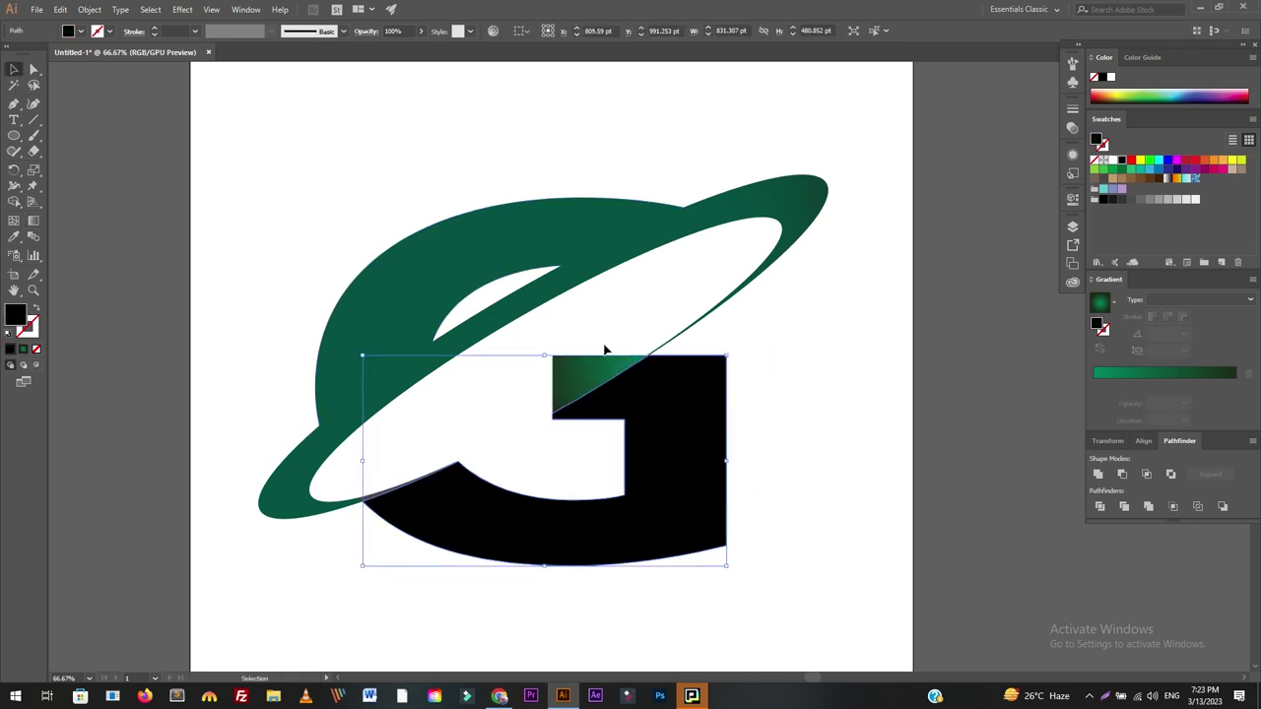
left_click(604, 258)
left_click(870, 155)
left_click(813, 188)
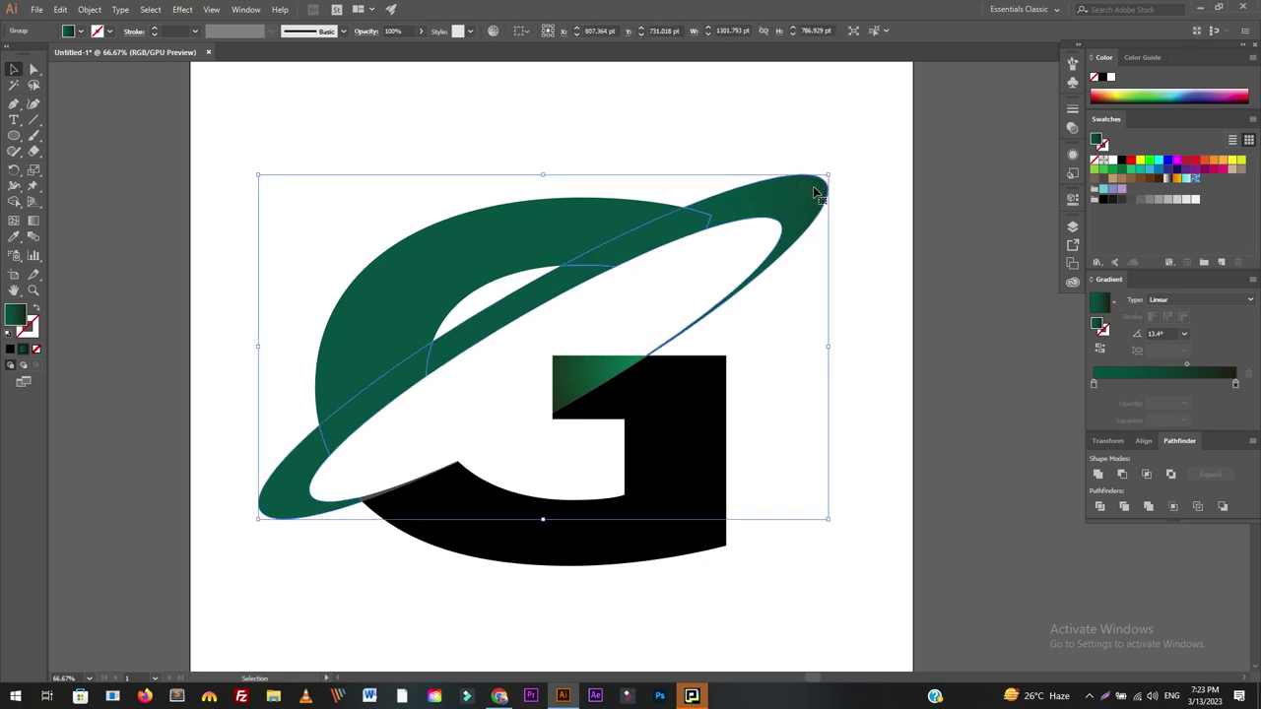
left_click_drag(785, 208, 781, 204)
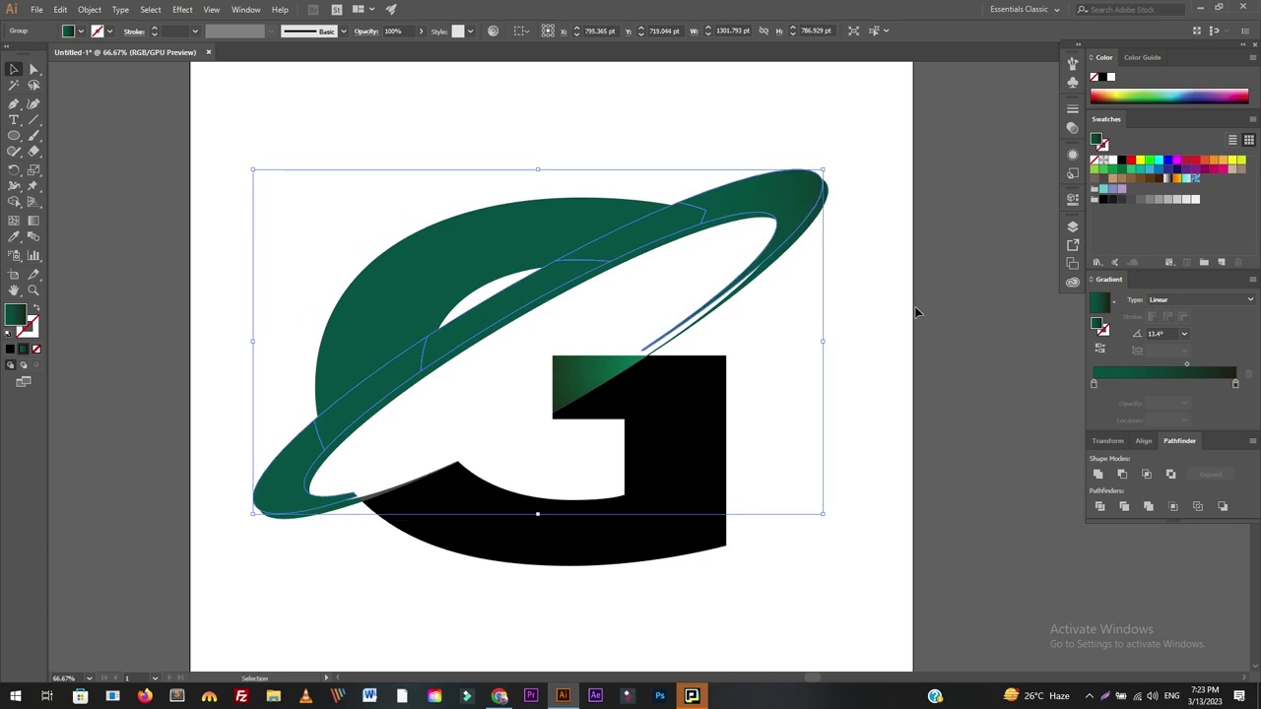
Nudge the ring down, then divide the ring and black G where they overlap.
key("Down")
key("Down")
key("Down")
key("Down")
key("Down")
key("Down")
key("Down")
key("Down")
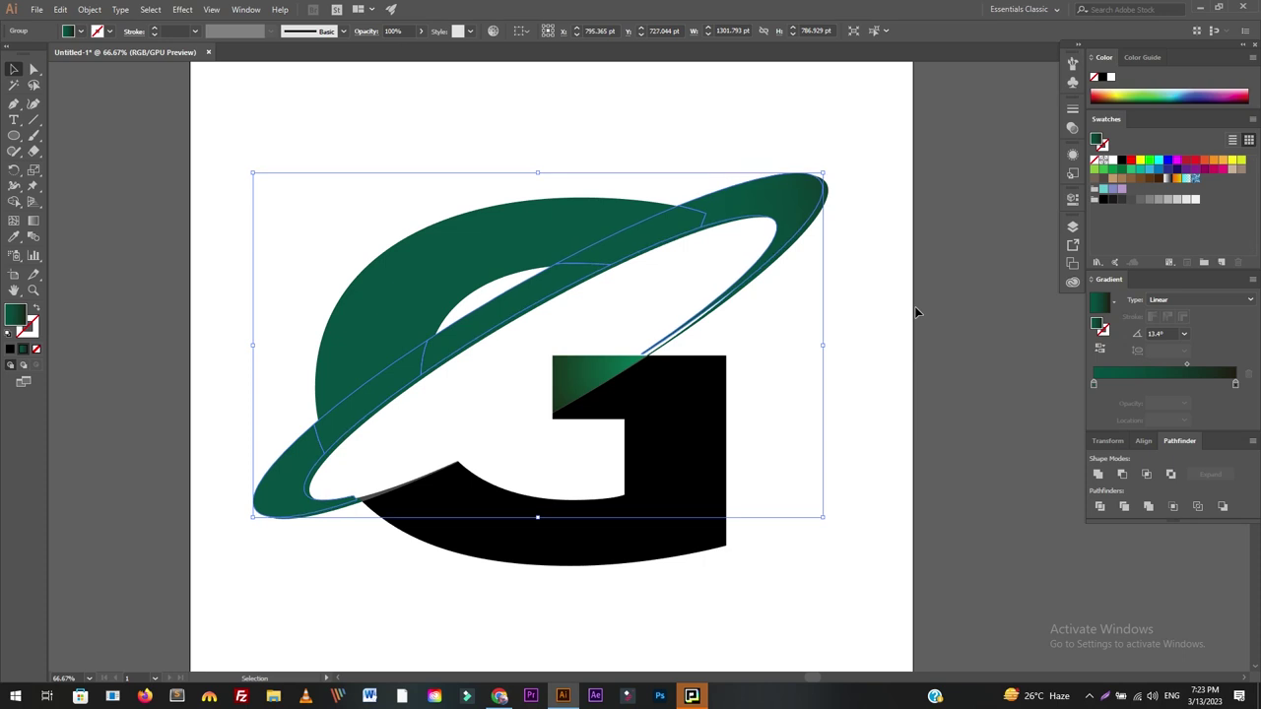
left_click(912, 364)
left_click_drag(351, 112, 689, 539)
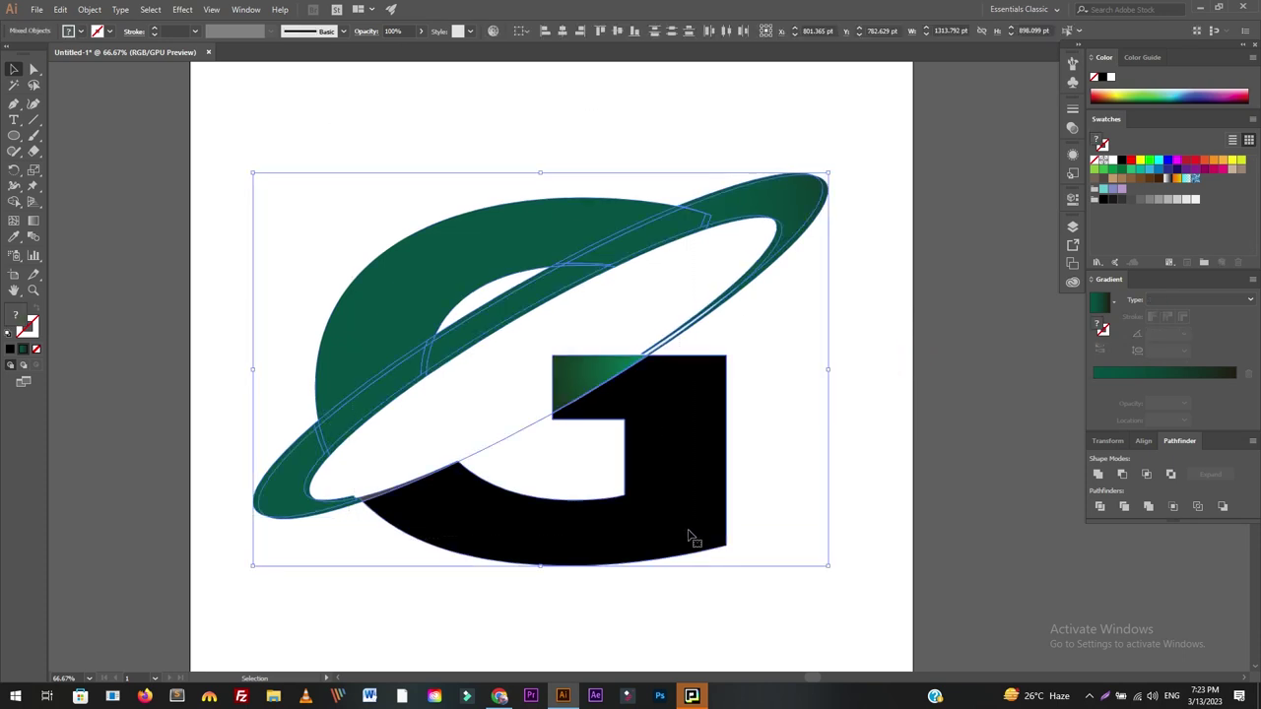
right_click(605, 310)
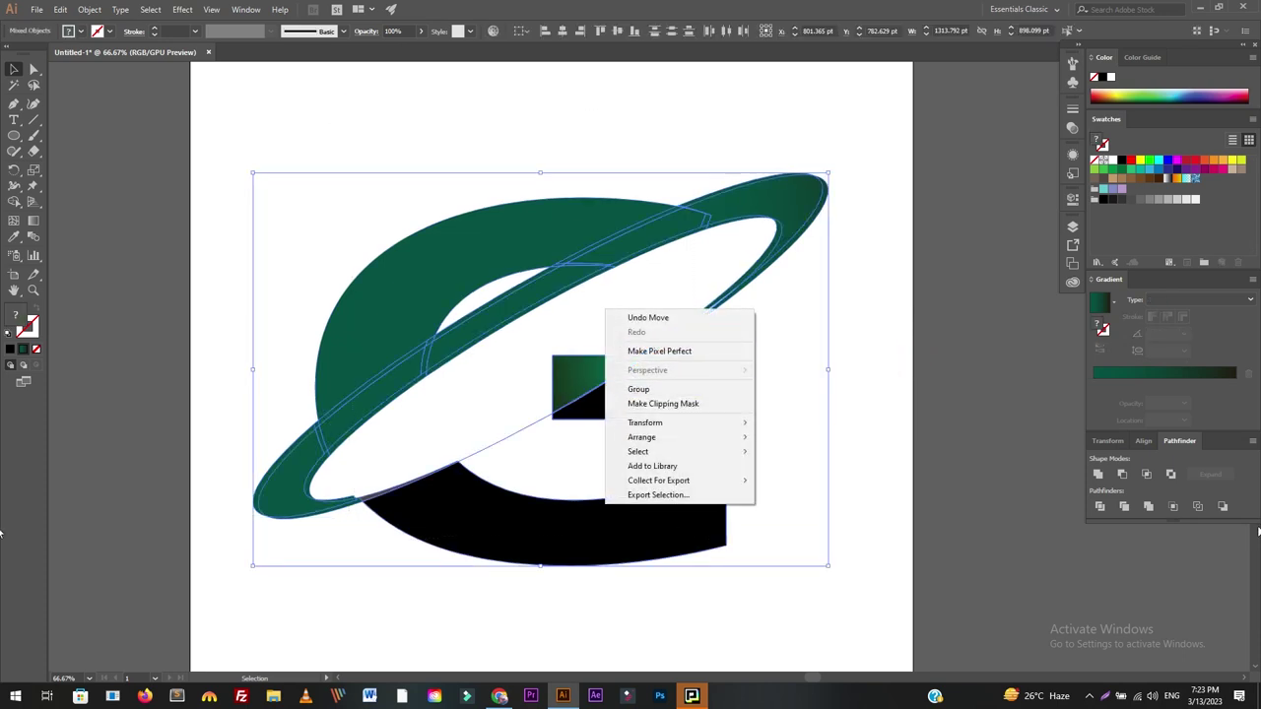
left_click(1099, 507)
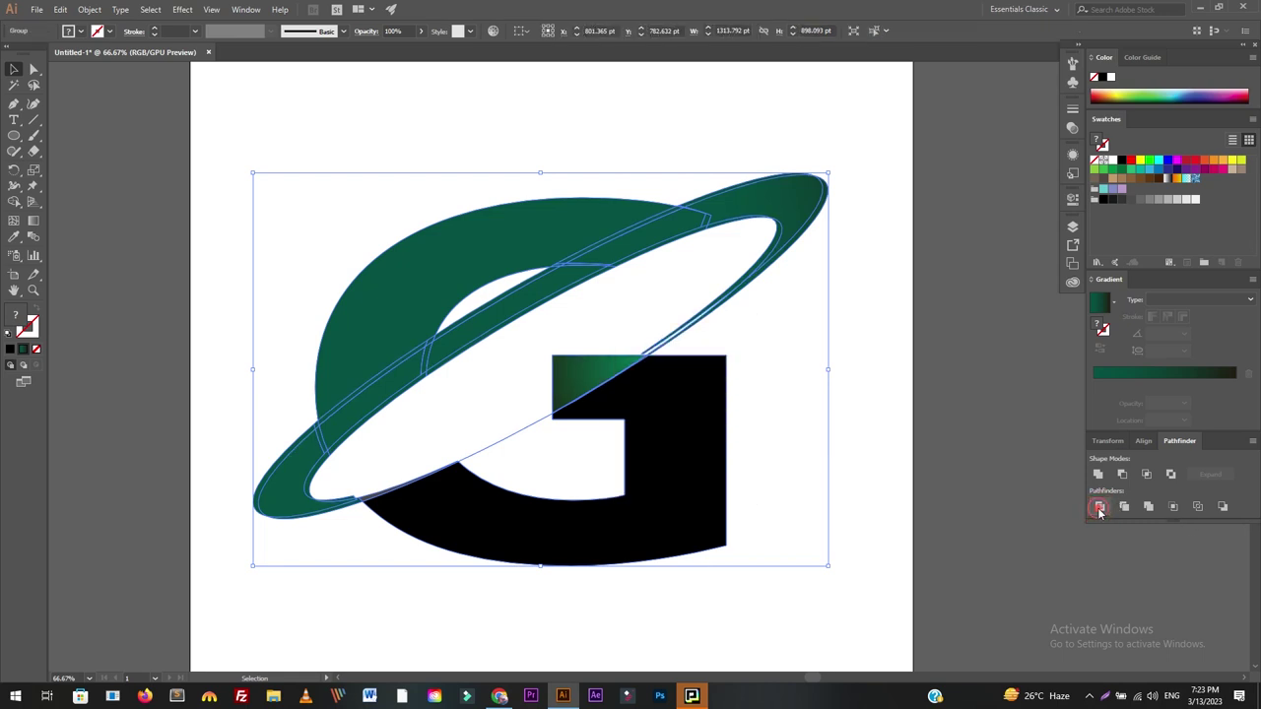
Ungroup the divided ring and G pieces.
left_click_drag(479, 121, 676, 361)
right_click(614, 291)
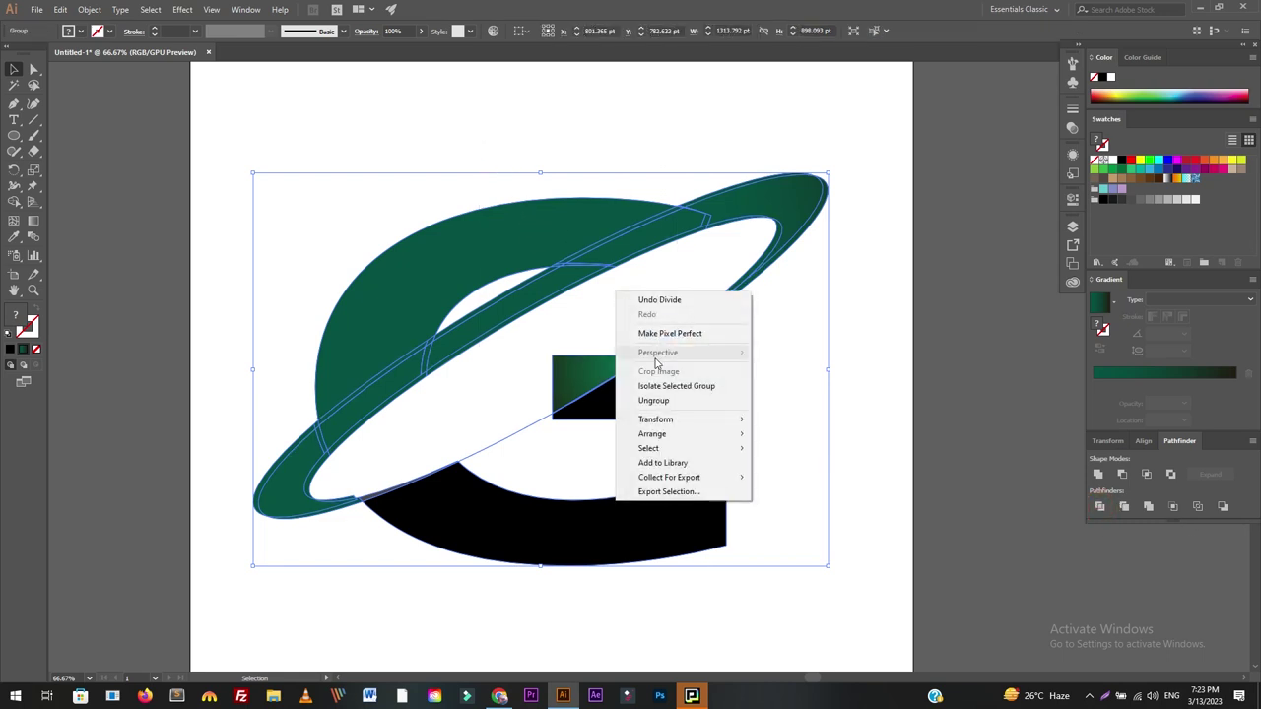
left_click(653, 400)
left_click(893, 333)
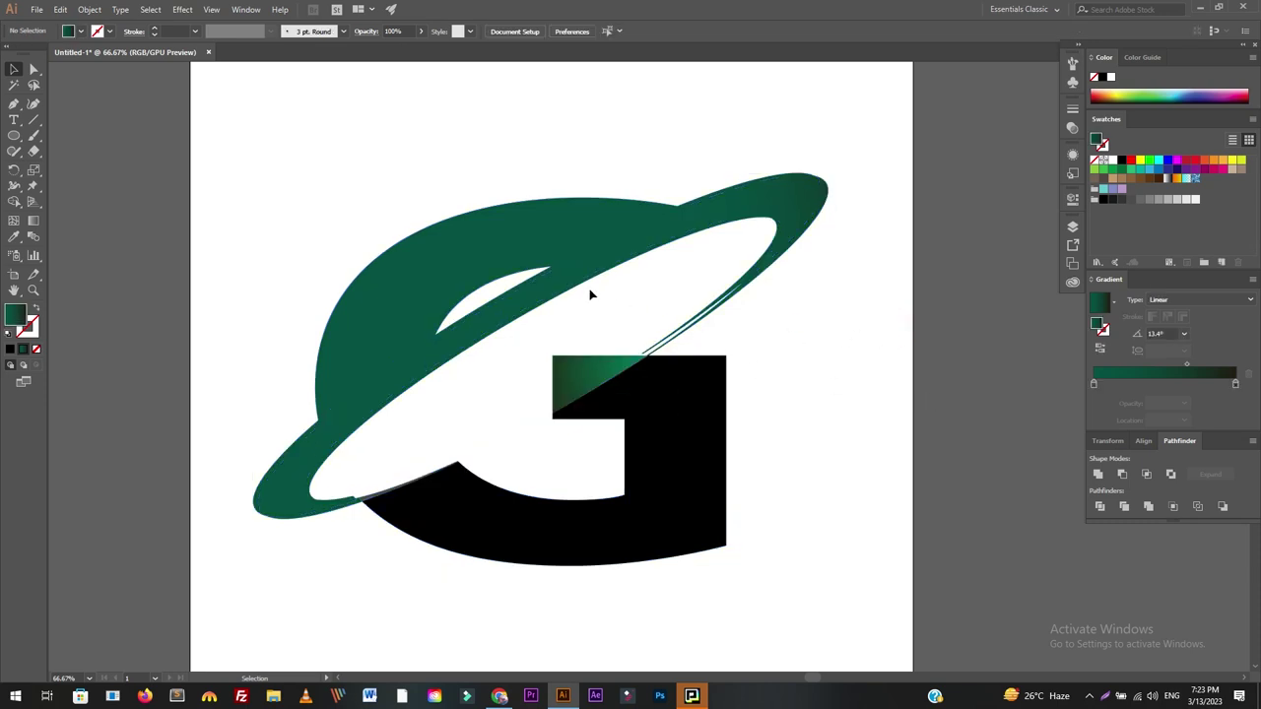
Delete stray slivers along the ring's upper part and inner edge, keeping the right-tip piece.
left_click(534, 296)
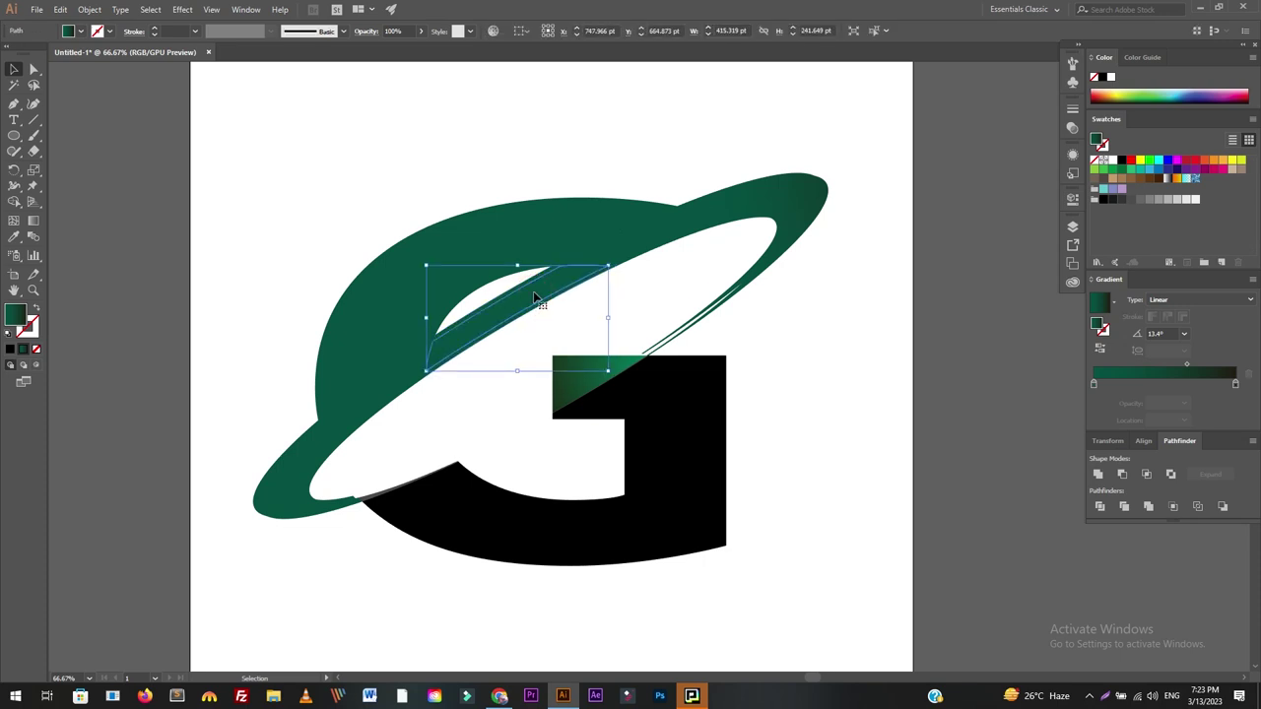
key("Delete")
left_click(634, 255)
key("Delete")
left_click(766, 202)
key("Delete")
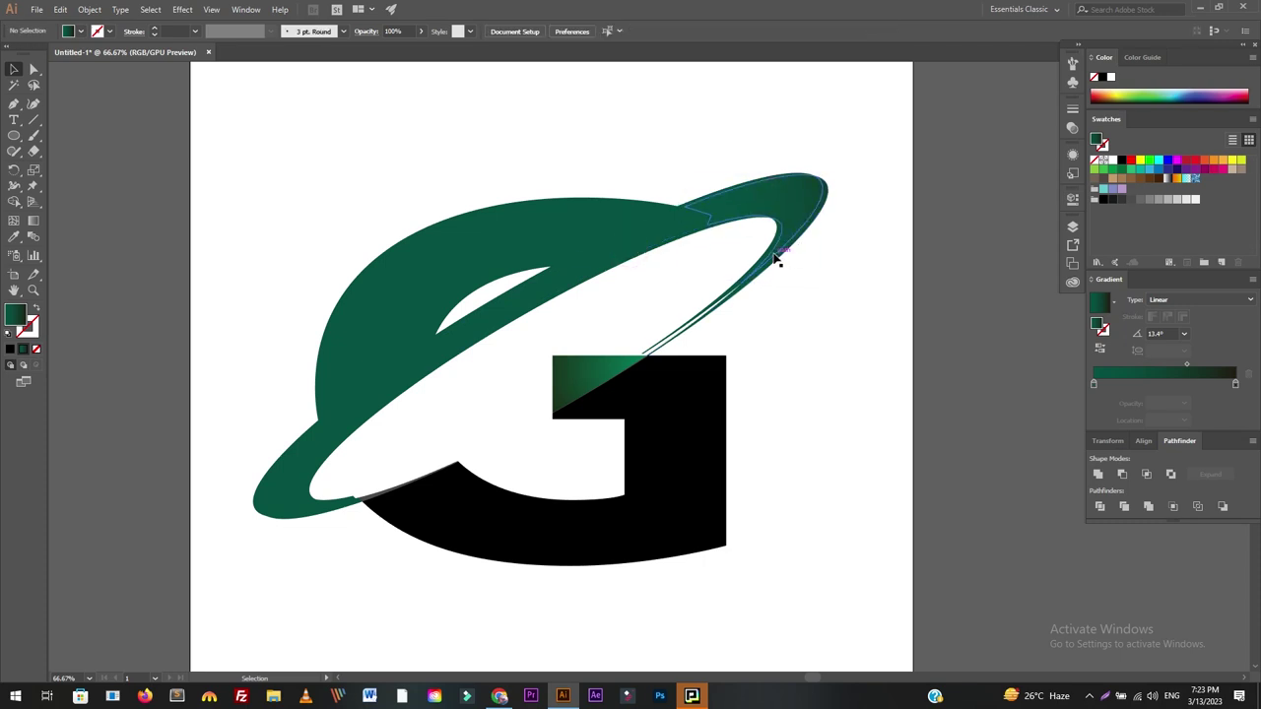
left_click(777, 258)
key("Delete")
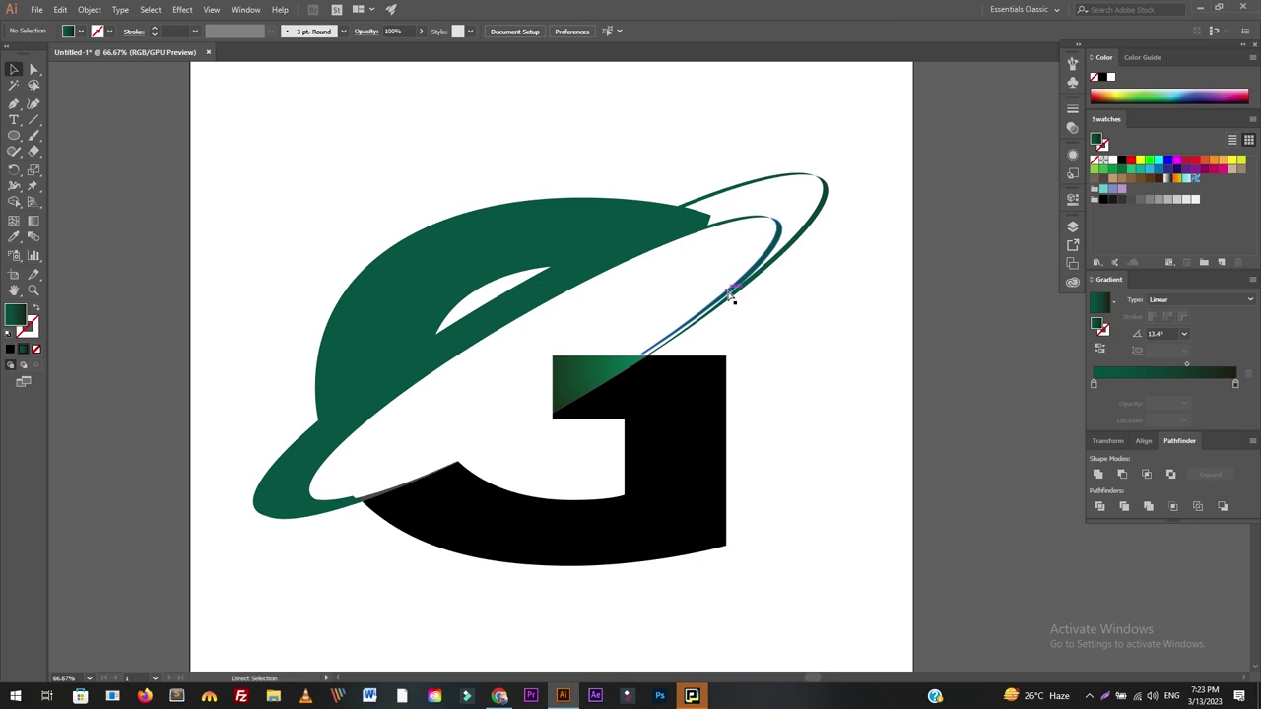
key("ctrl+z")
left_click(748, 322)
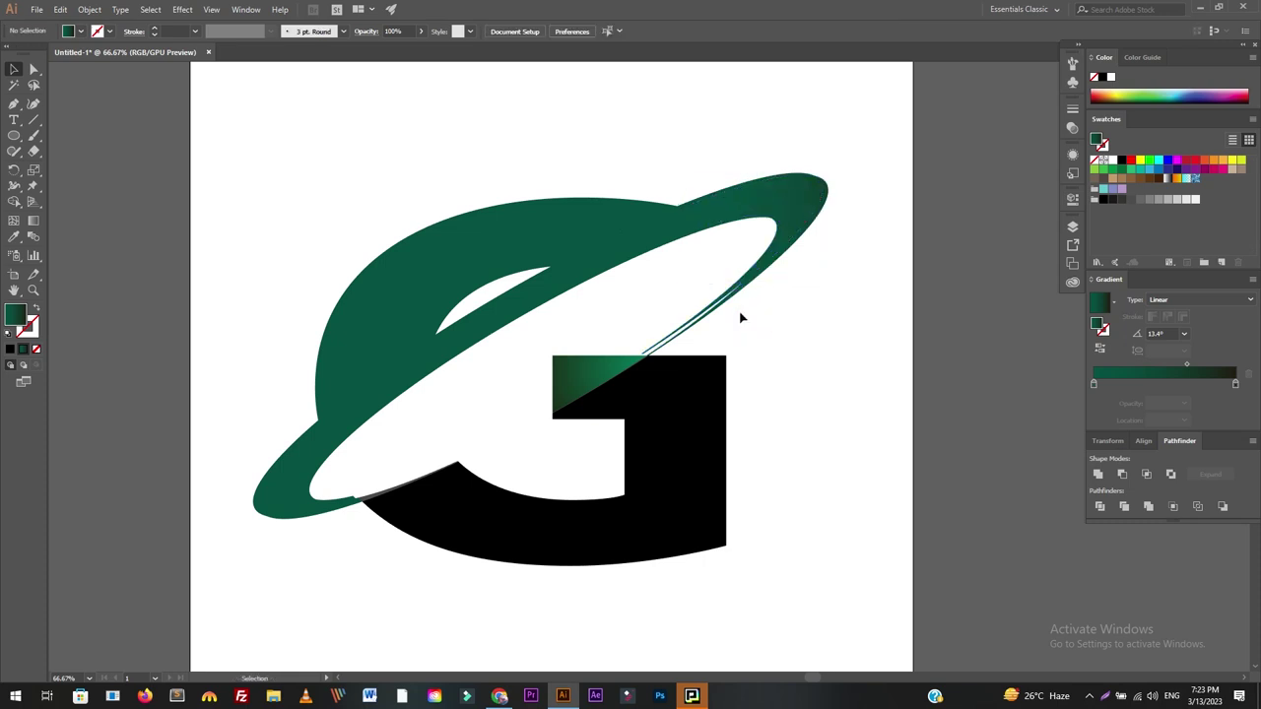
left_click(713, 311)
key("Delete")
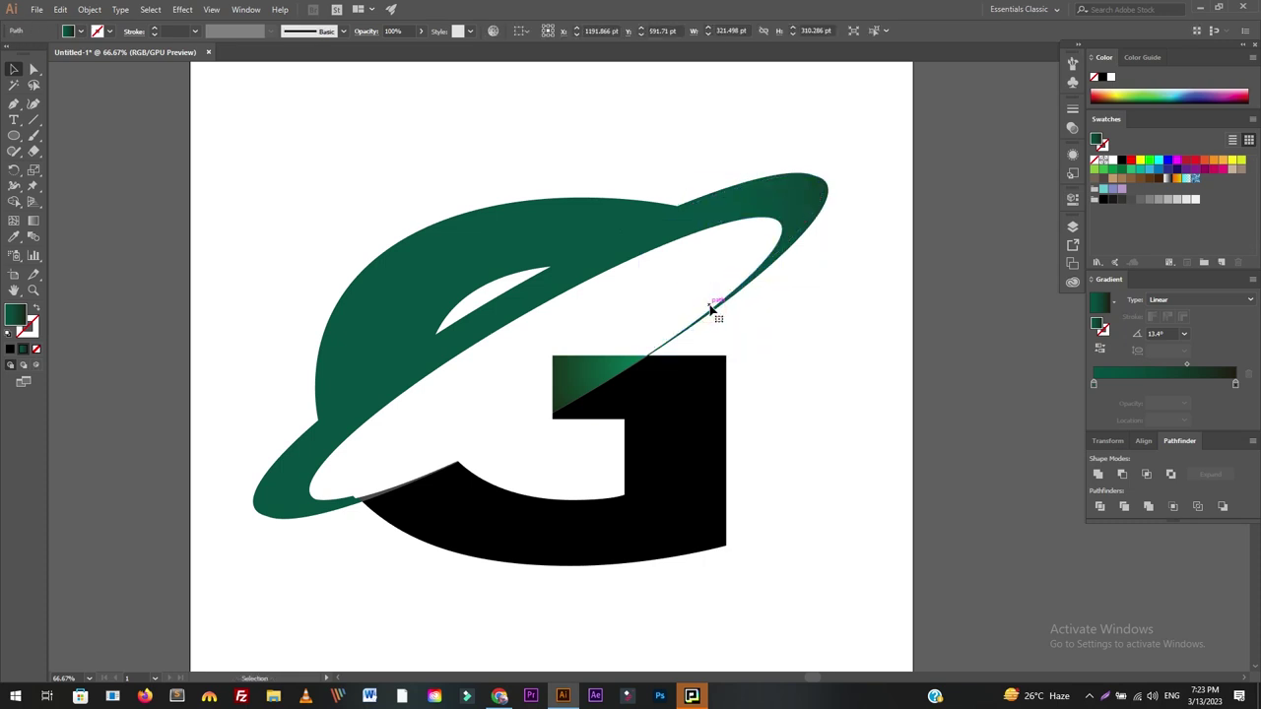
Delete slivers on the ring's lower-left edges, upper-right outer edge and the hole's upper edge.
left_click(342, 501)
key("Delete")
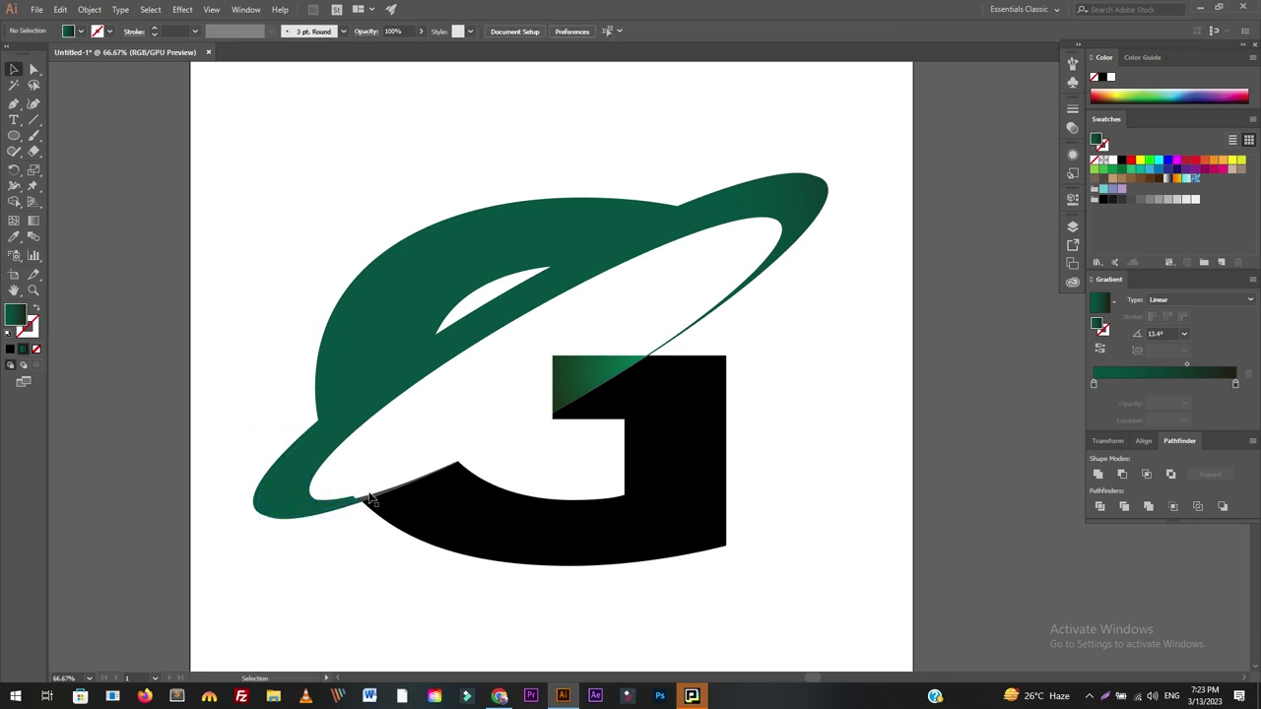
left_click(357, 498)
key("Delete")
left_click(301, 438)
key("Delete")
left_click(689, 202)
key("Delete")
left_click(522, 286)
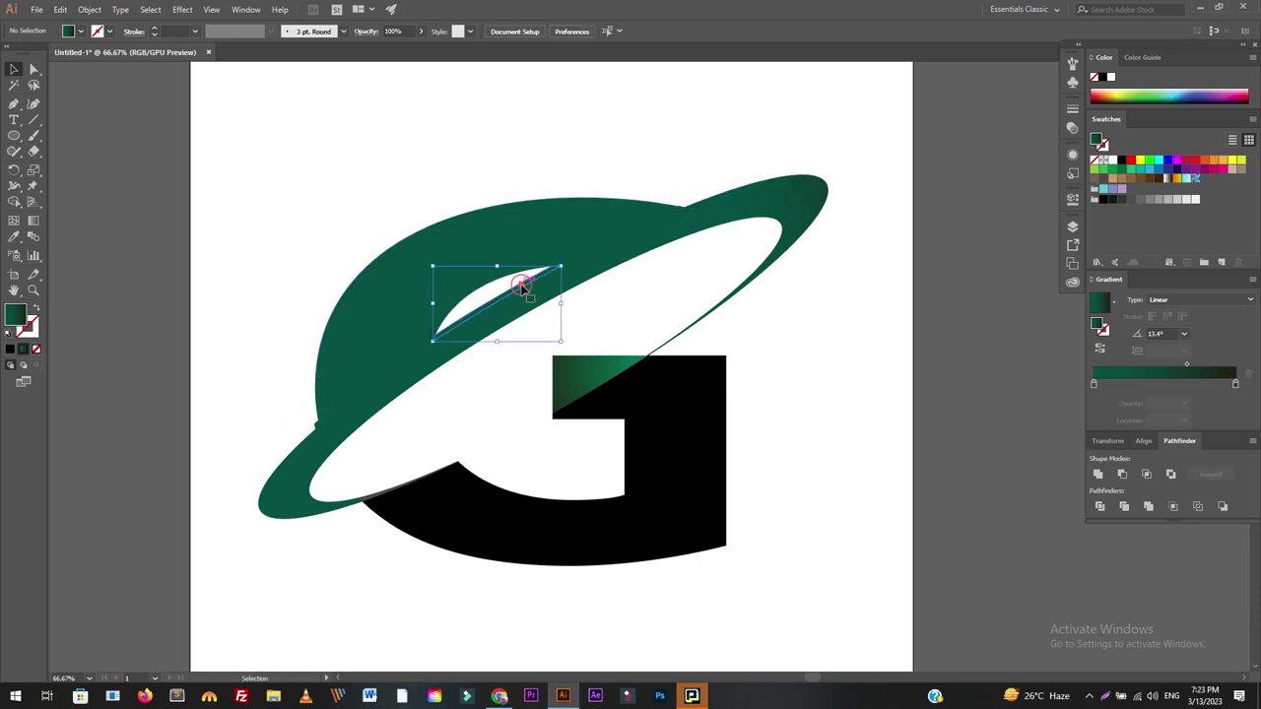
key("Delete")
left_click(325, 411)
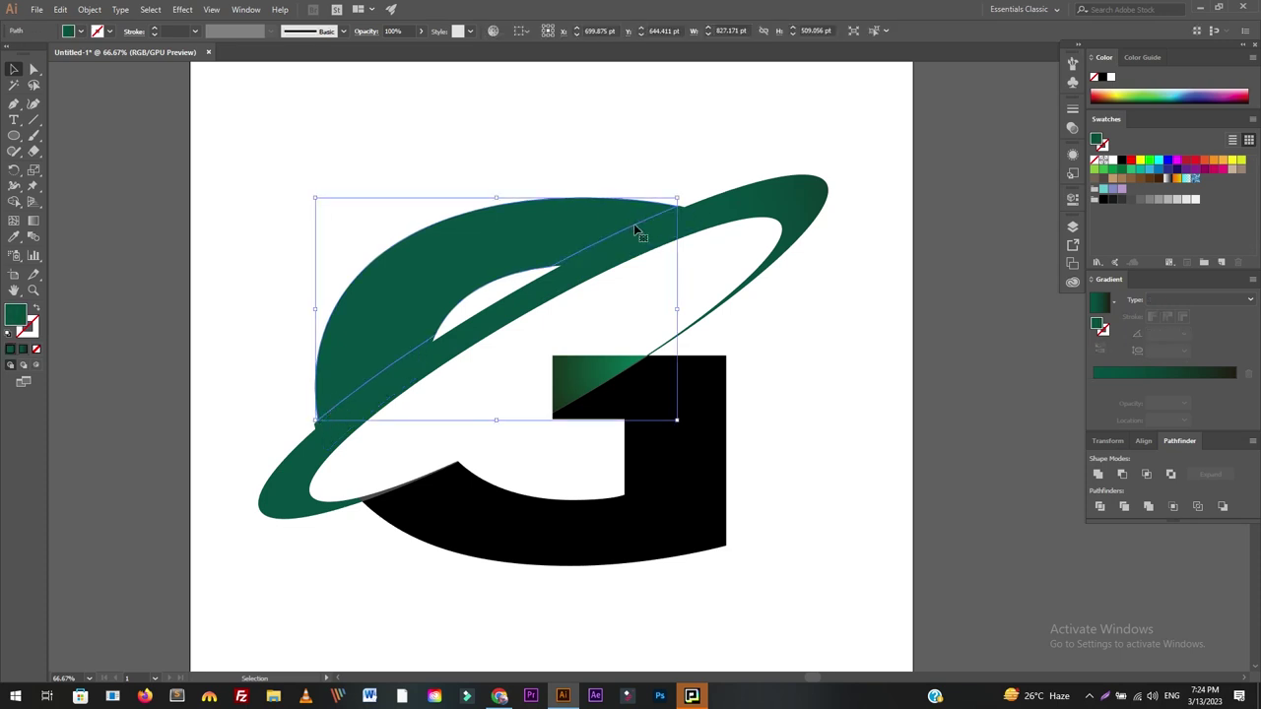
Select both thin inner-edge strips and copy the ring's green onto them with the Eyedropper.
left_click(666, 158)
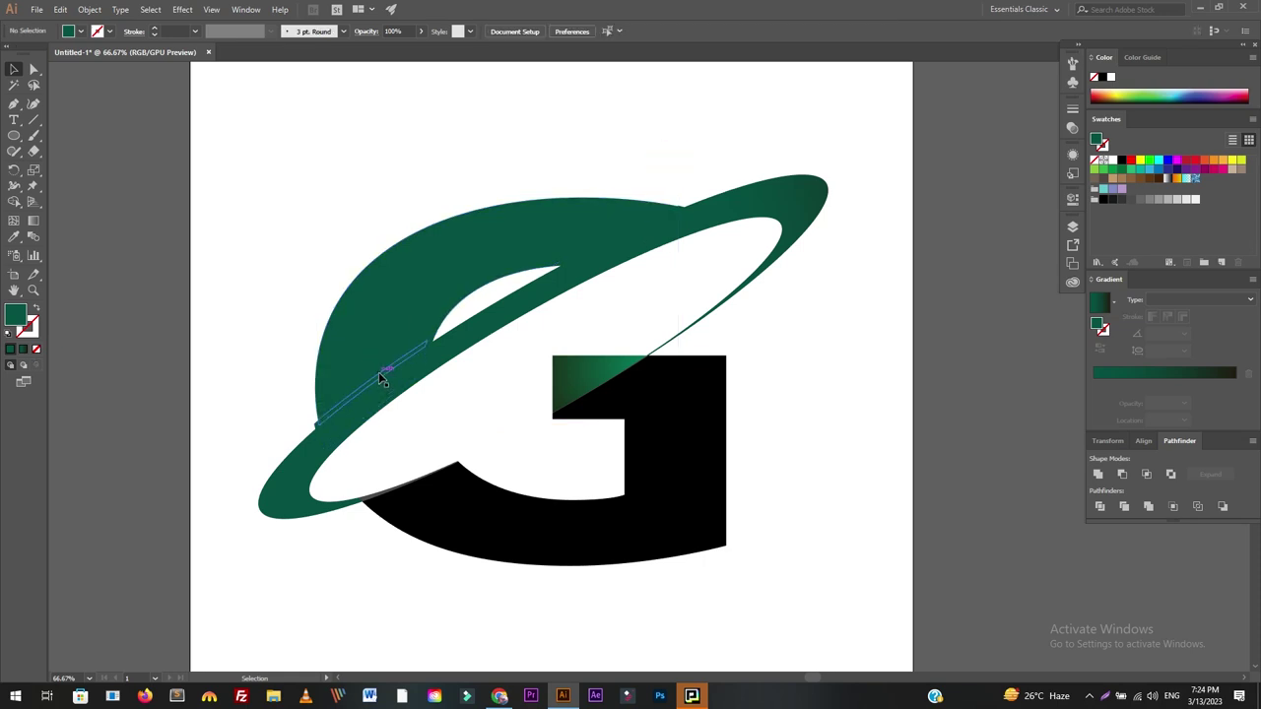
left_click(601, 241)
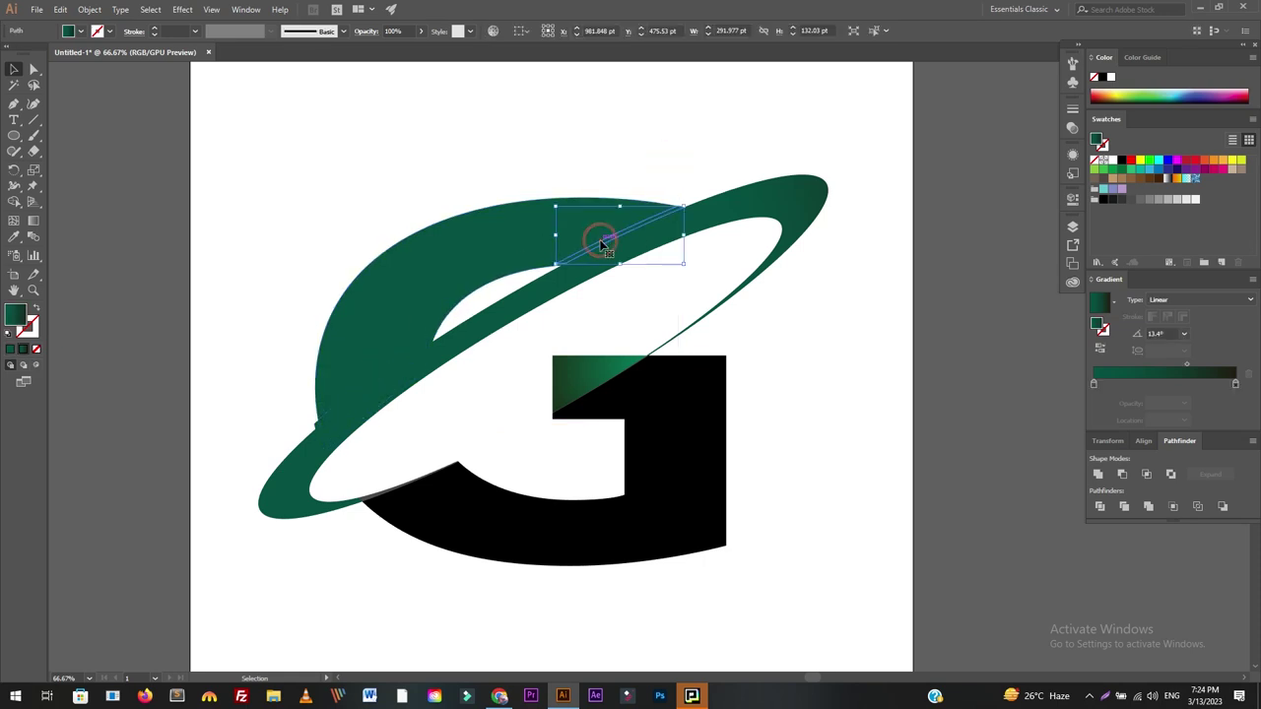
left_click(380, 375, "shift")
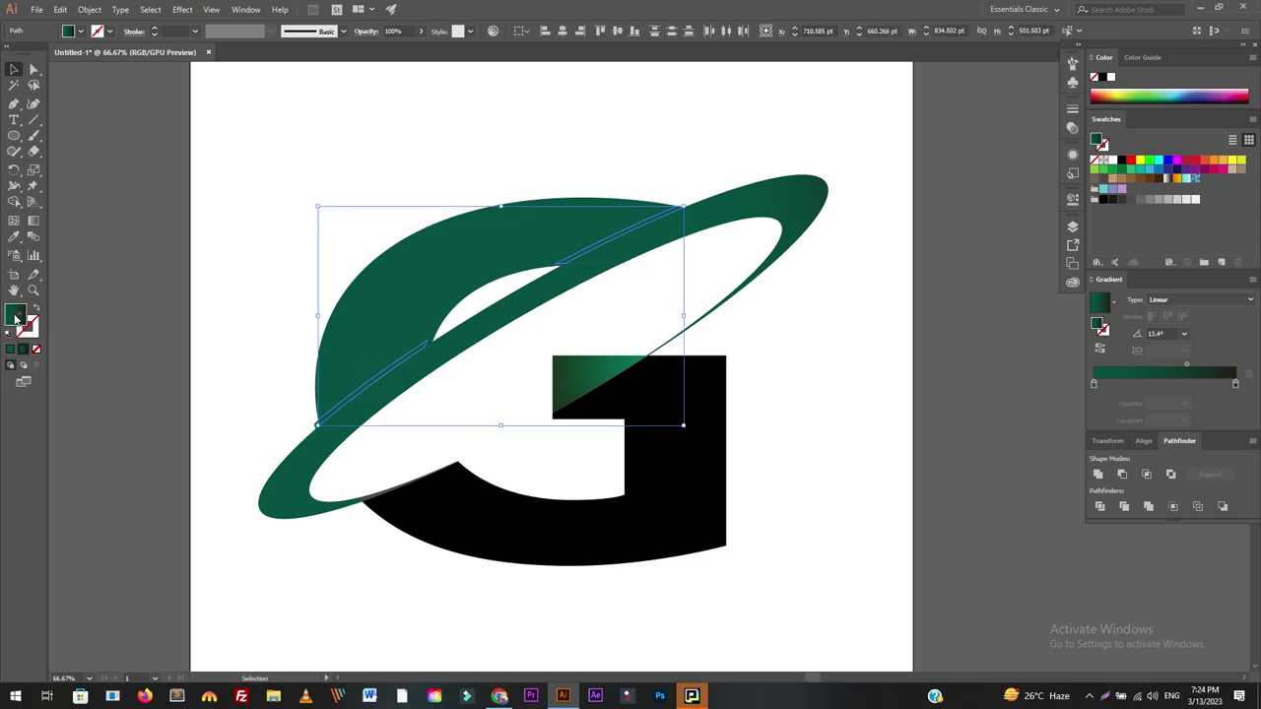
double_click(15, 317)
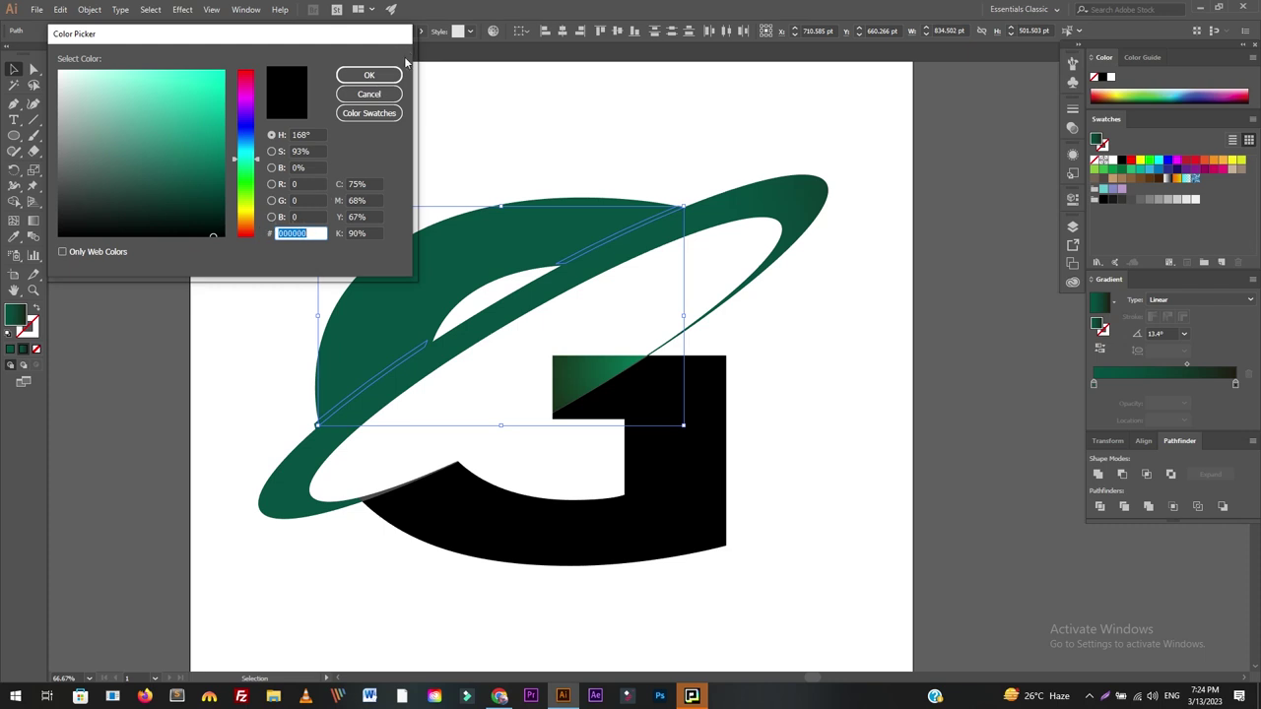
left_click(368, 93)
left_click(16, 236)
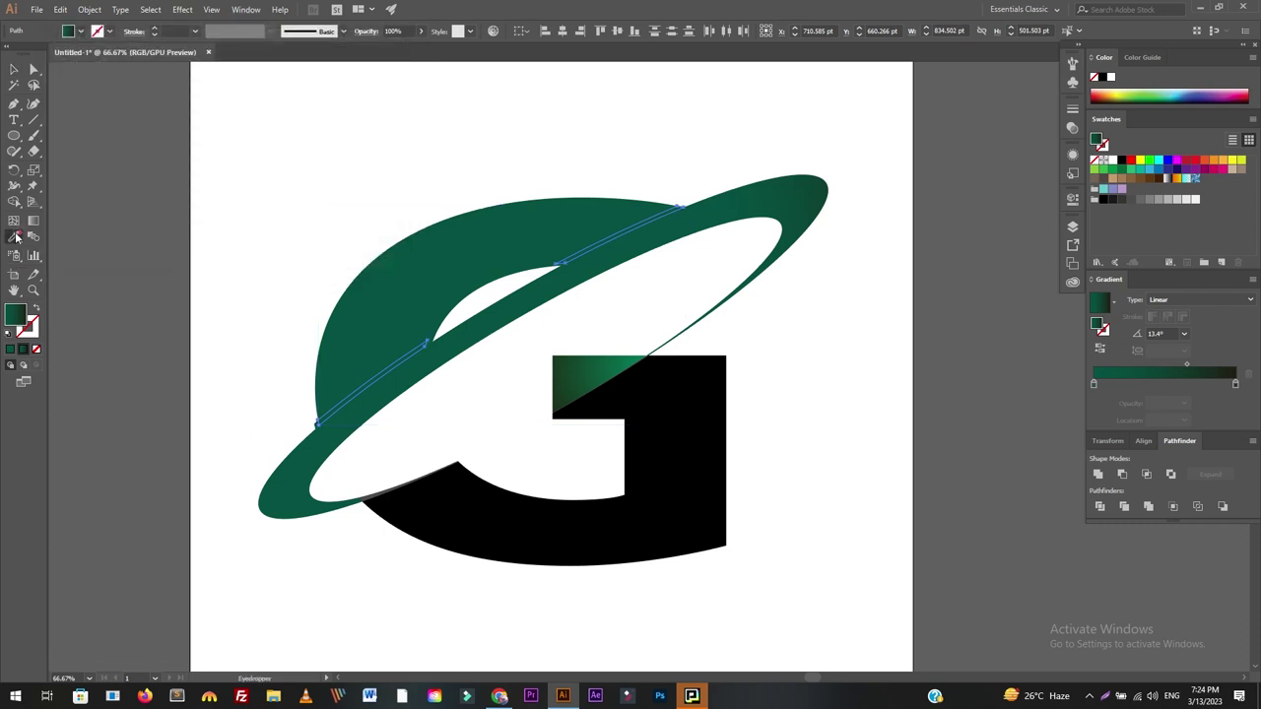
left_click(395, 256)
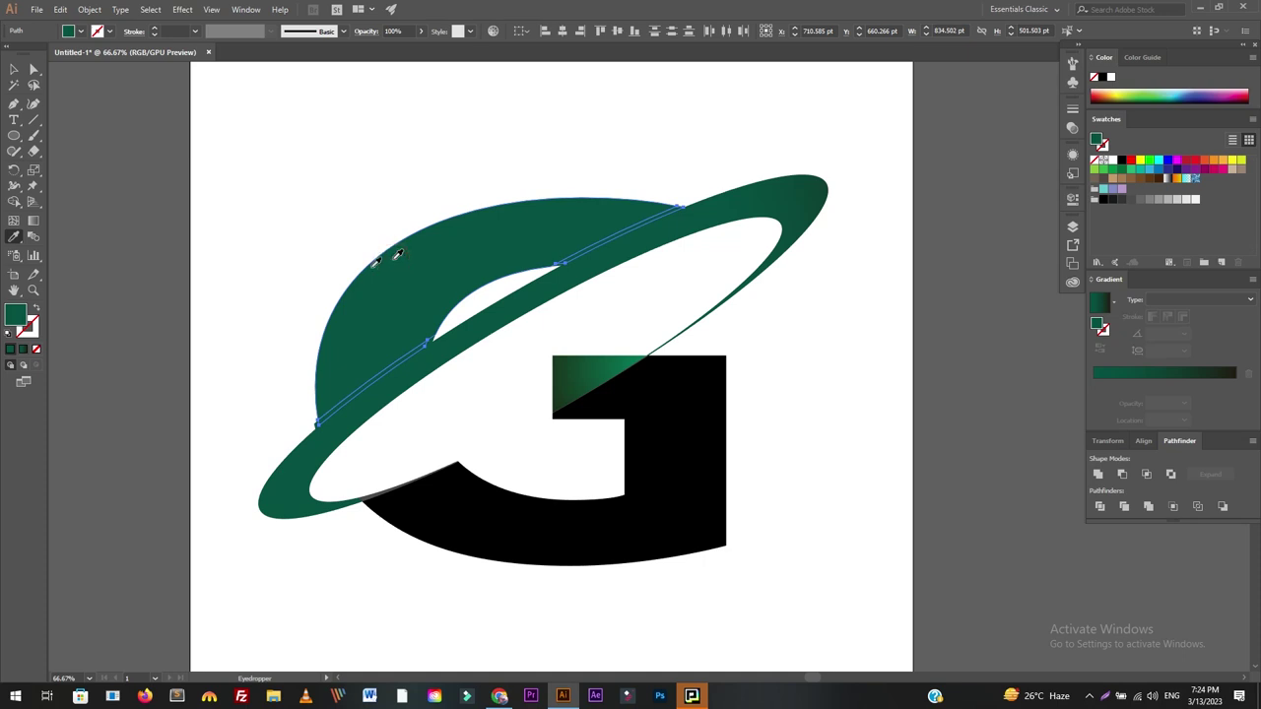
Change the strips' fill to the darker green #063028.
double_click(18, 314)
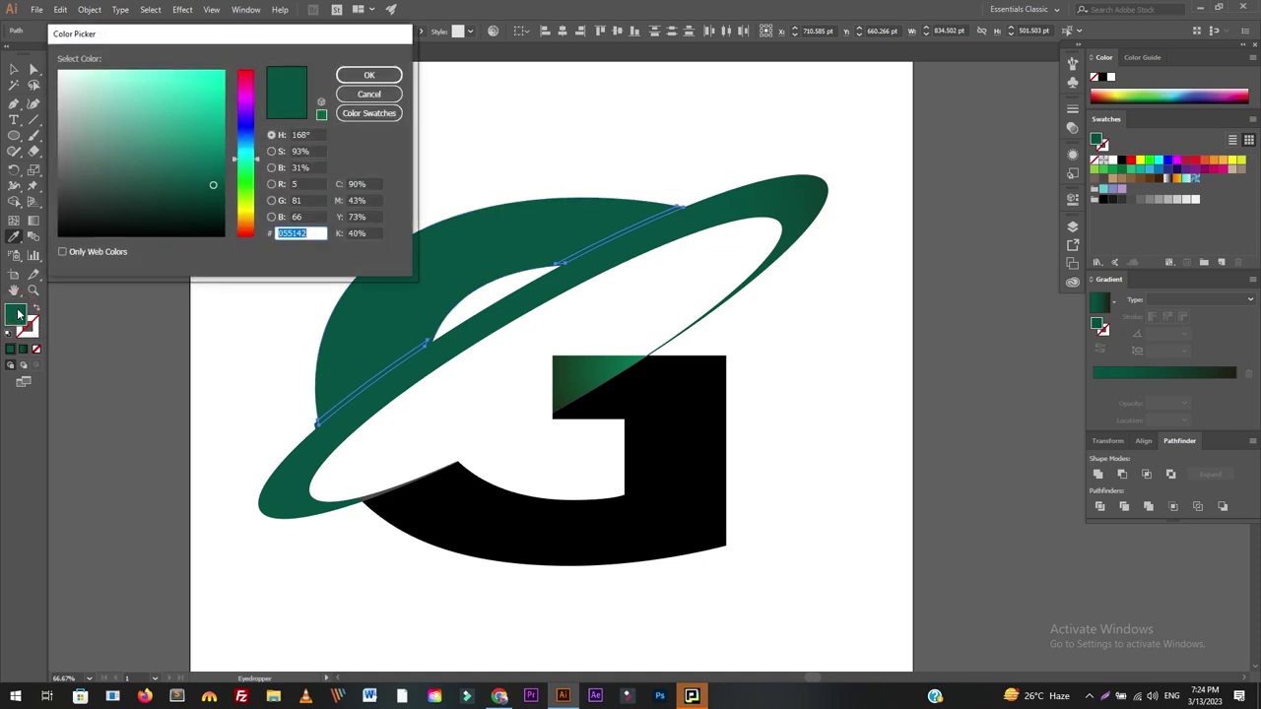
left_click(210, 188)
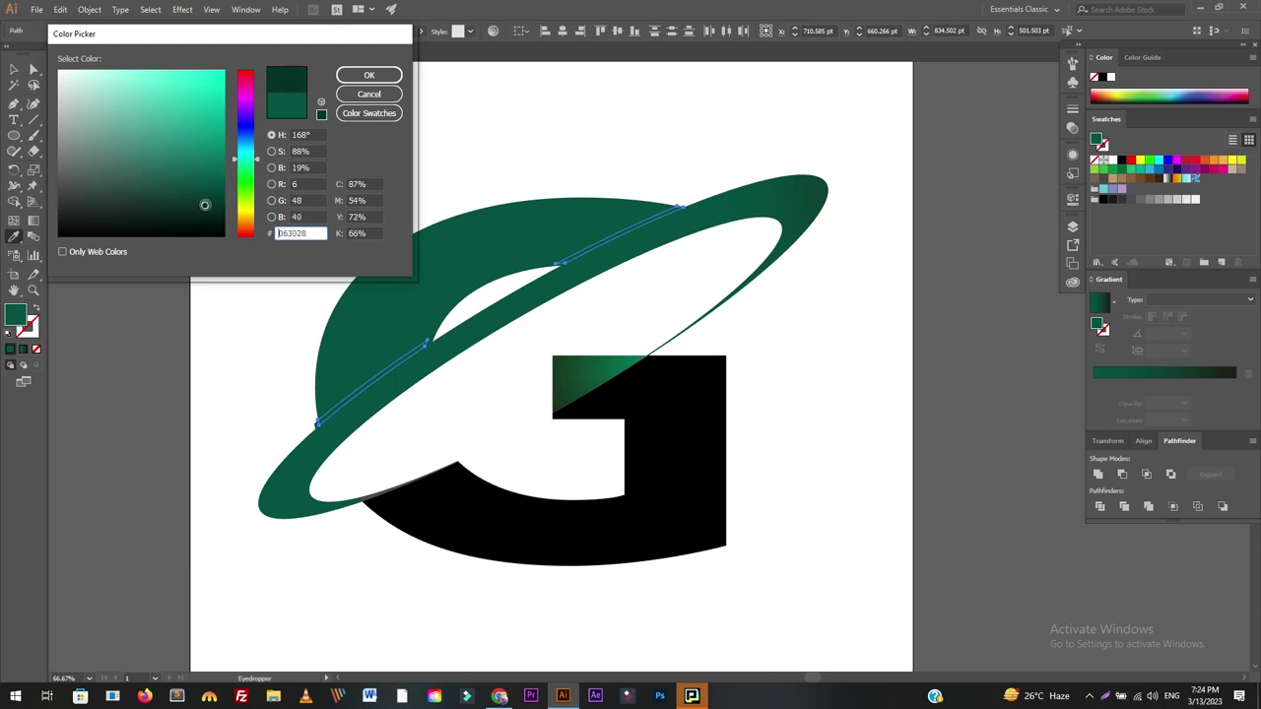
left_click(367, 75)
left_click(14, 69)
left_click(251, 125)
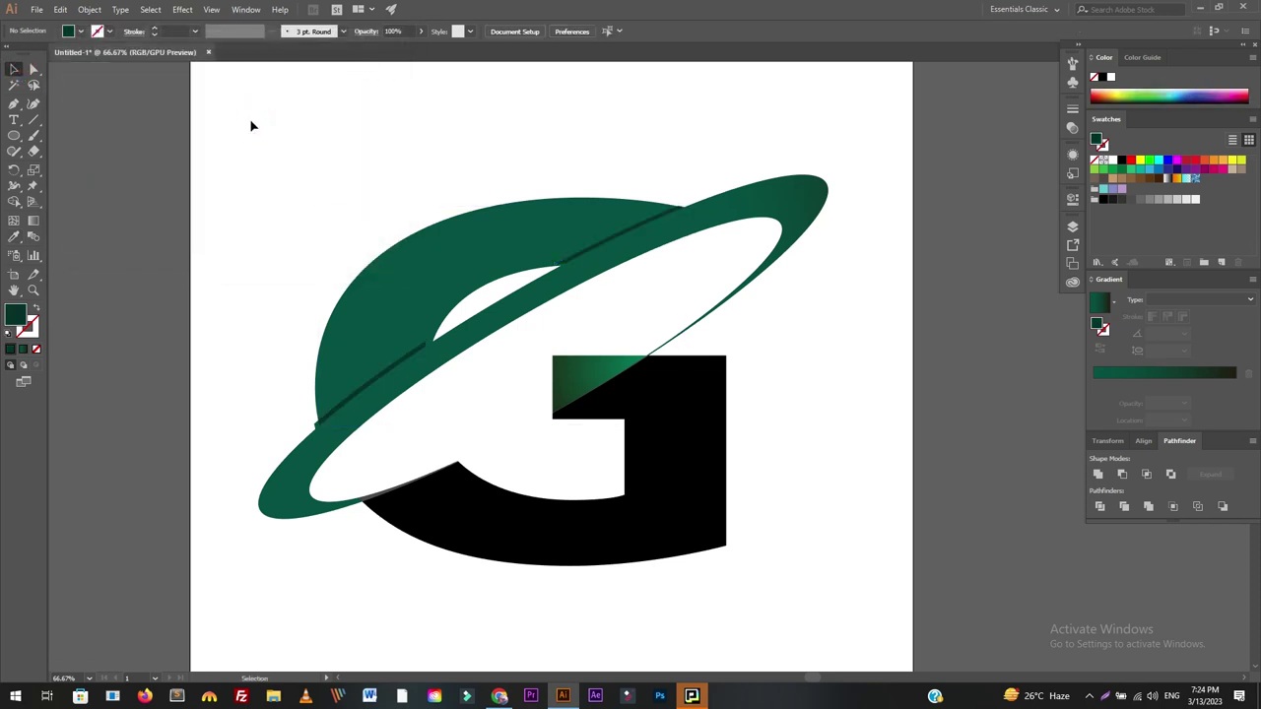
Nudge the lower-left dark strip 4 pt right and 2 pt up along the ring's edge.
left_click(333, 415)
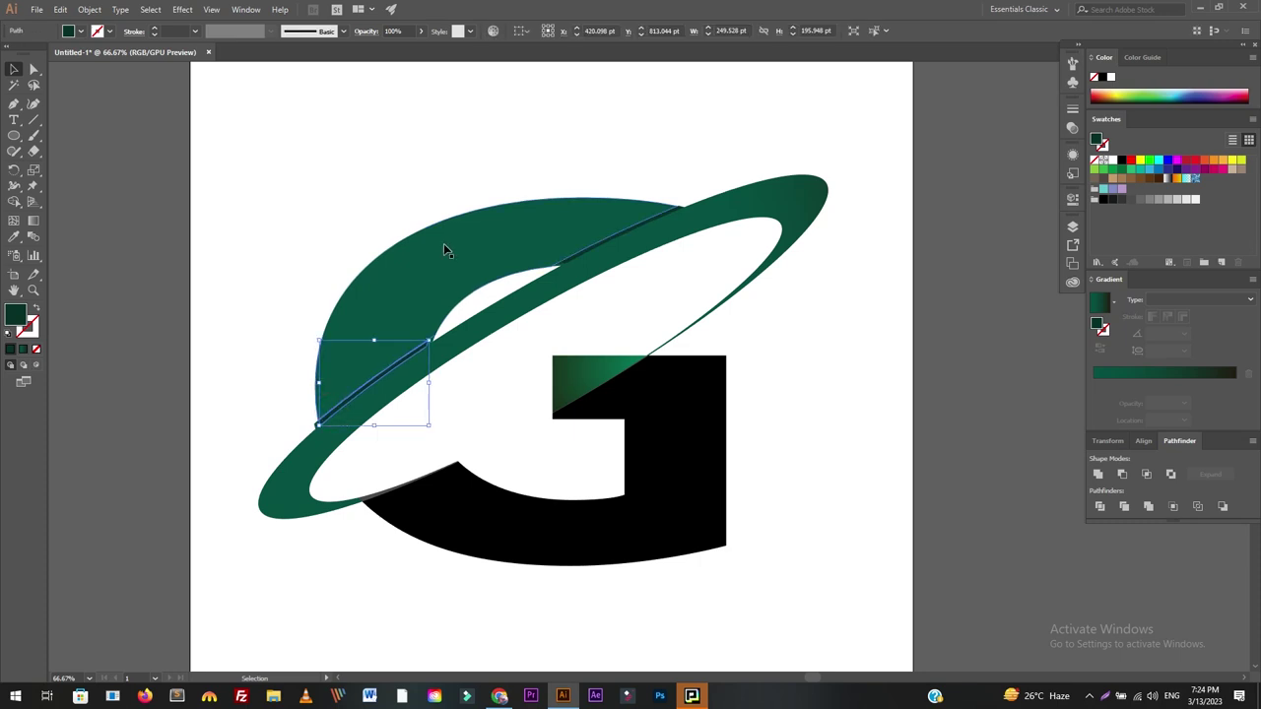
key("Right")
key("Right")
key("Right")
key("Up")
key("Up")
left_click(461, 169)
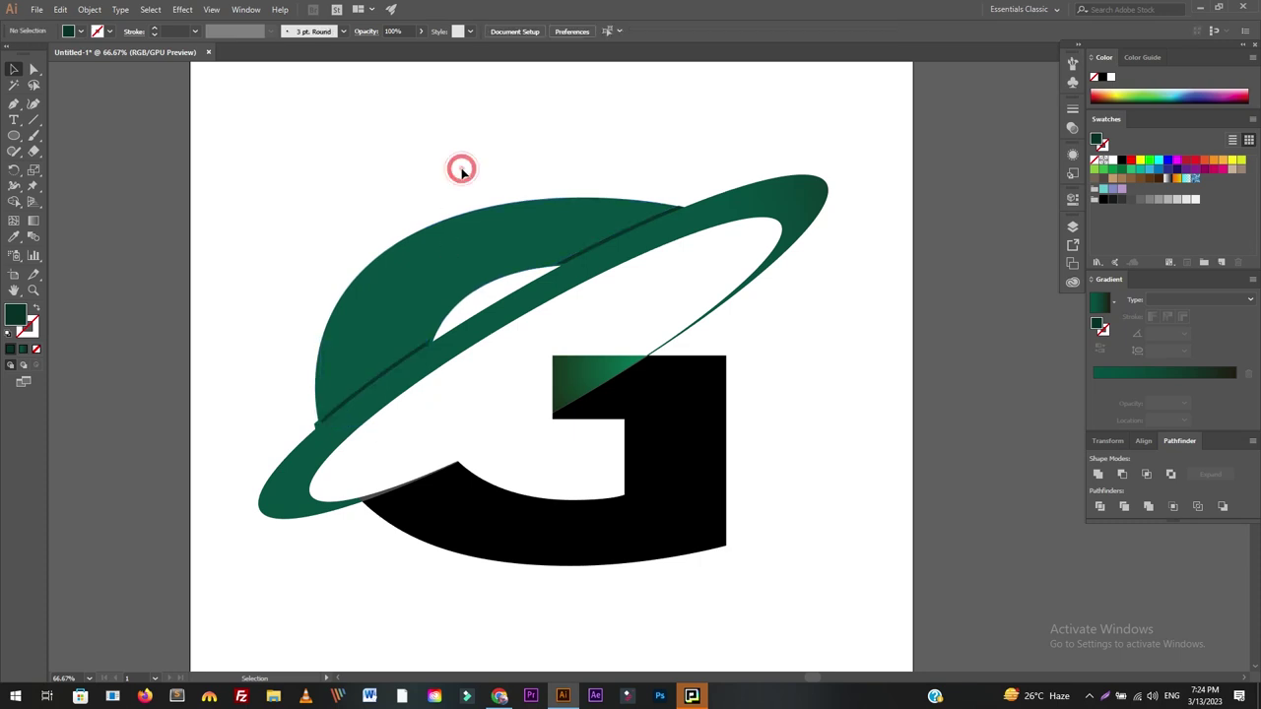
left_click(317, 426)
left_click(276, 483)
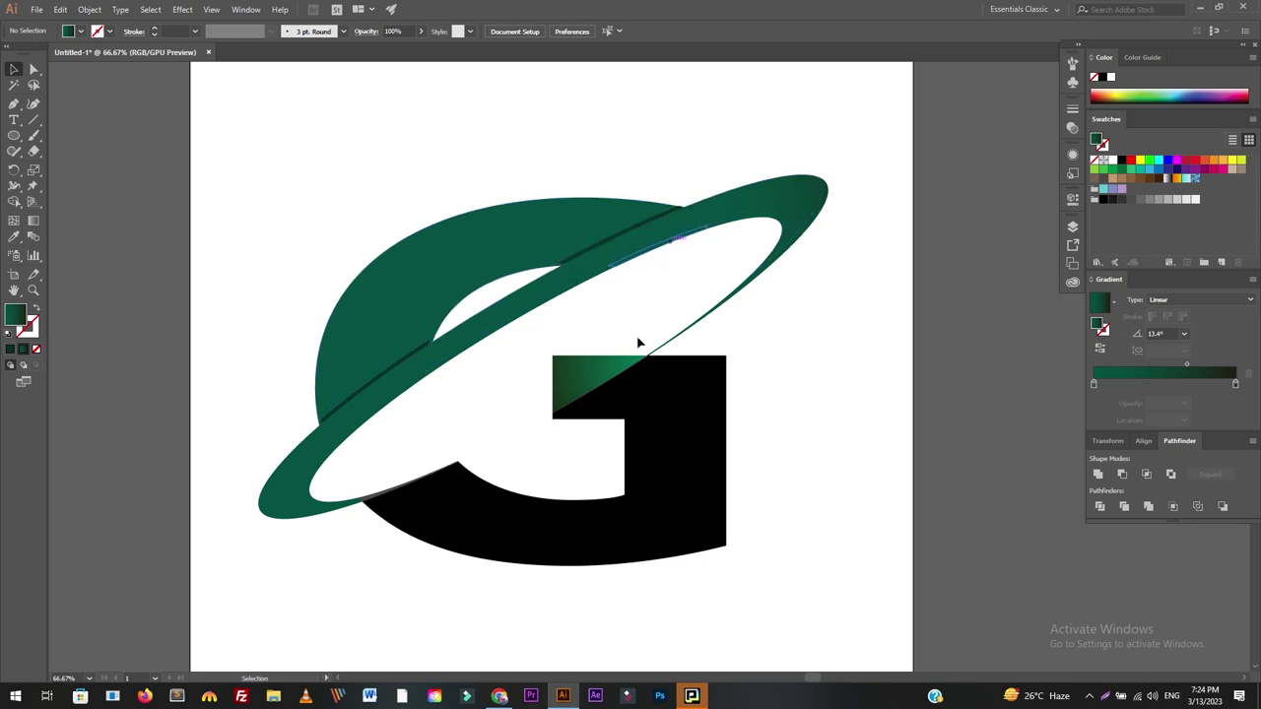
scroll(529, 554, "down", 2)
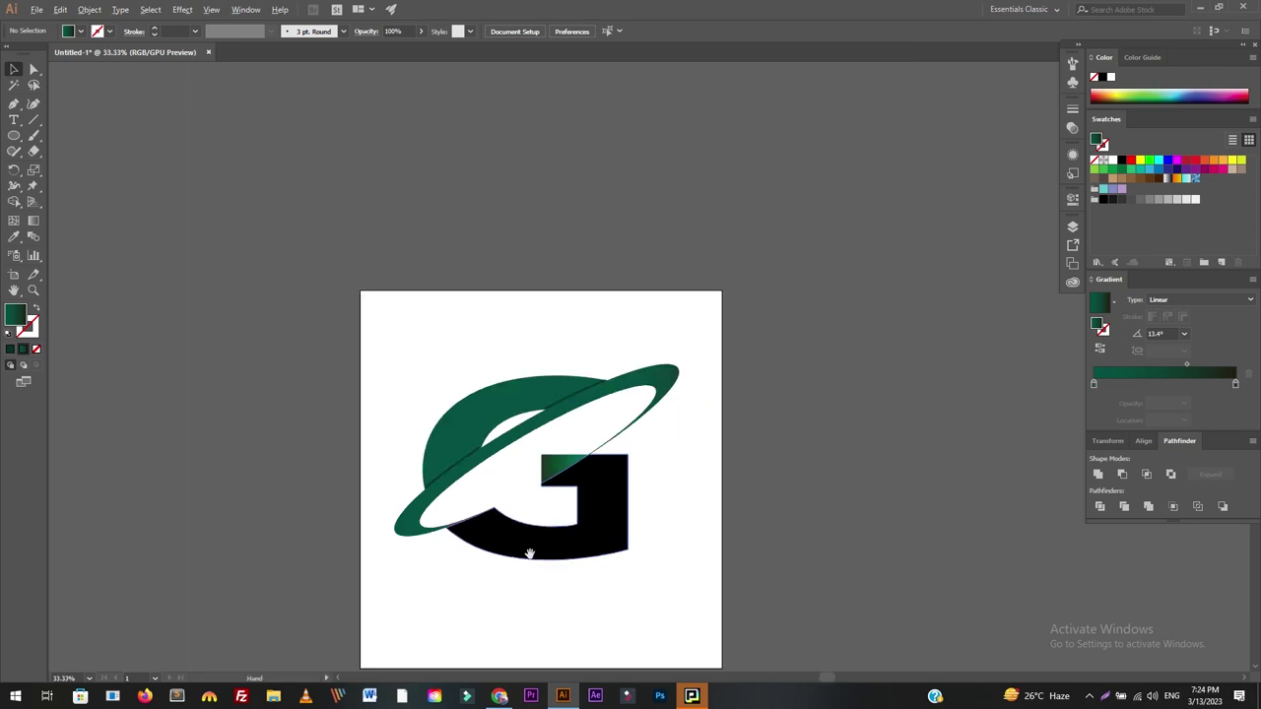
Recolour the black lower body of the G to dark green #062D26, then deselect it.
scroll(529, 553, "up", 1)
scroll(574, 610, "down", 1)
left_click(635, 455)
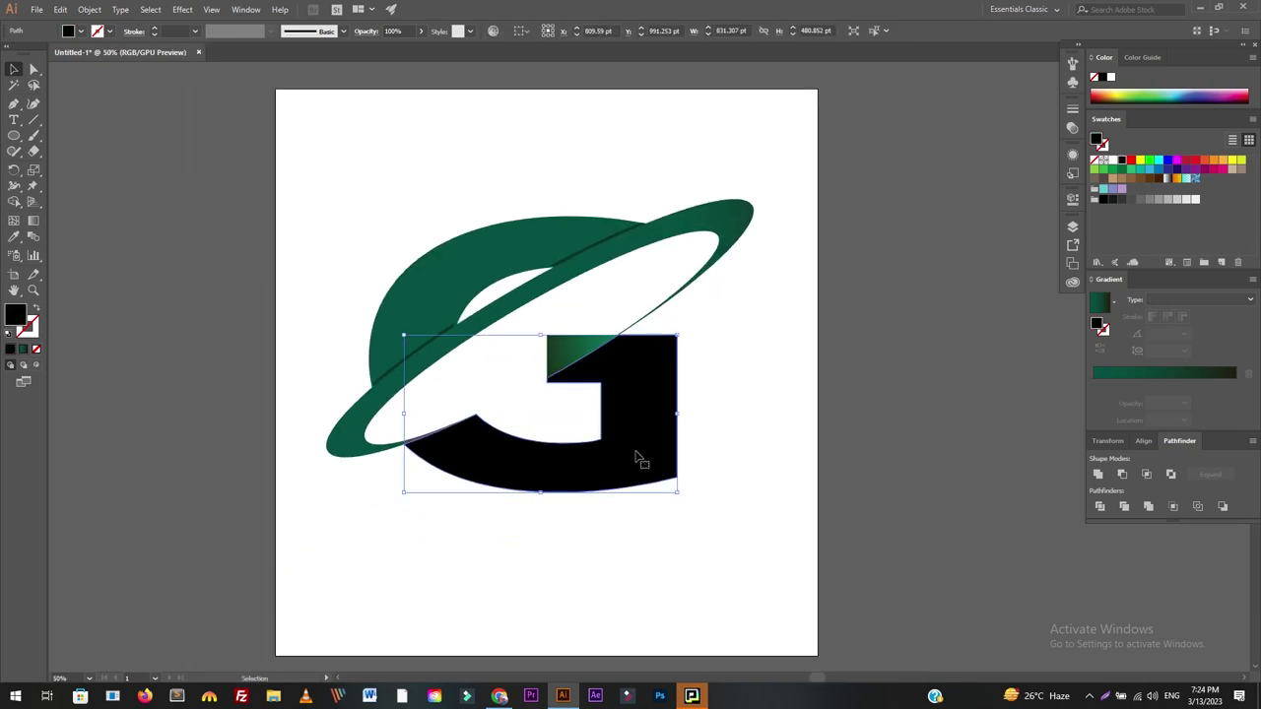
double_click(18, 316)
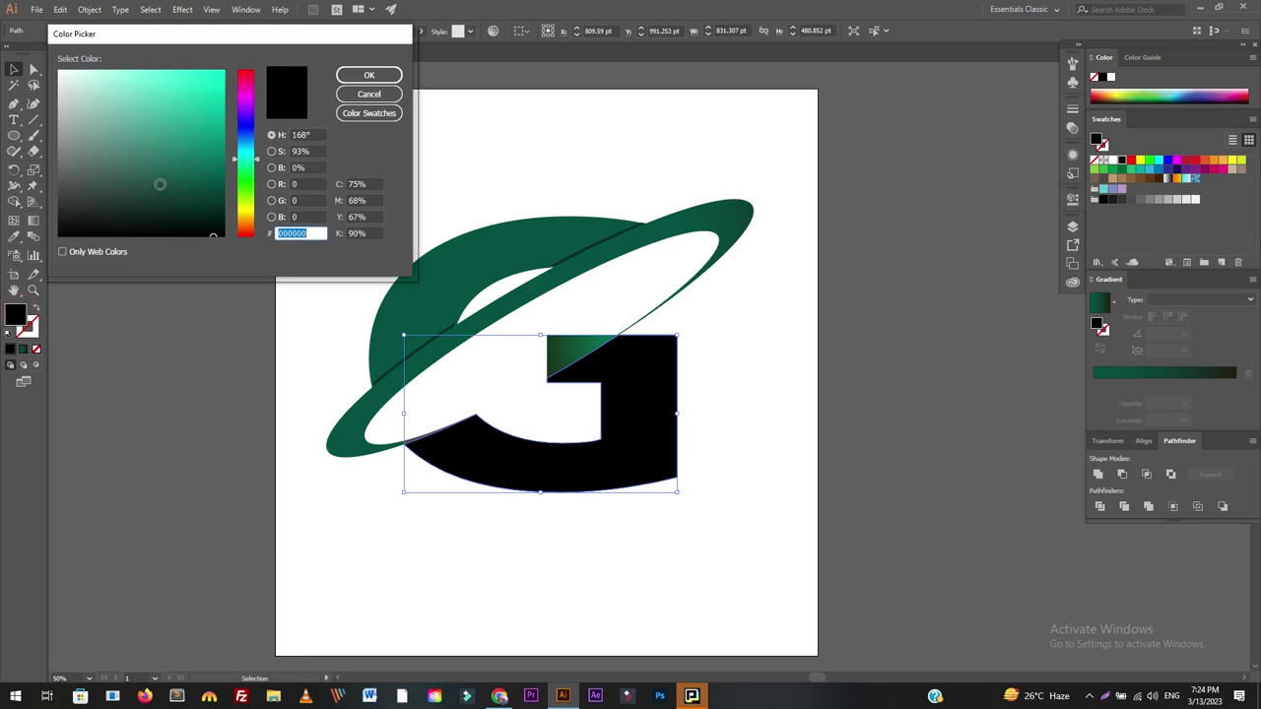
left_click_drag(204, 220, 202, 206)
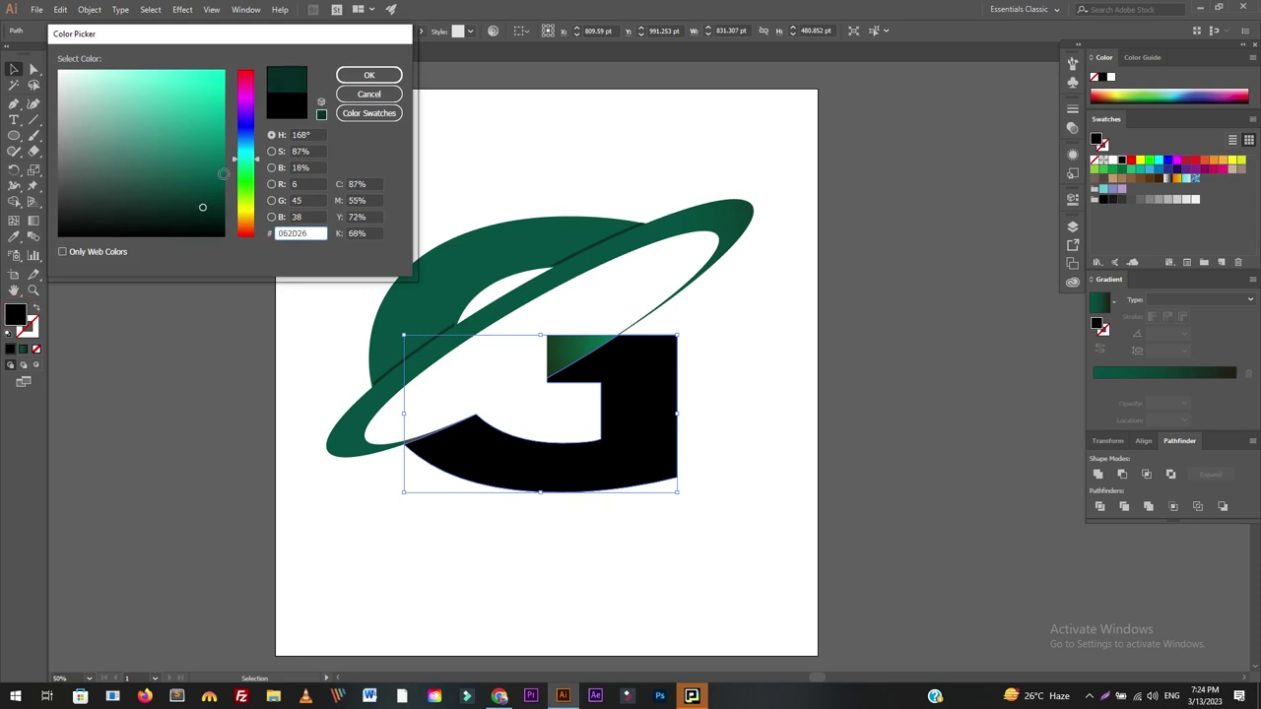
left_click(368, 75)
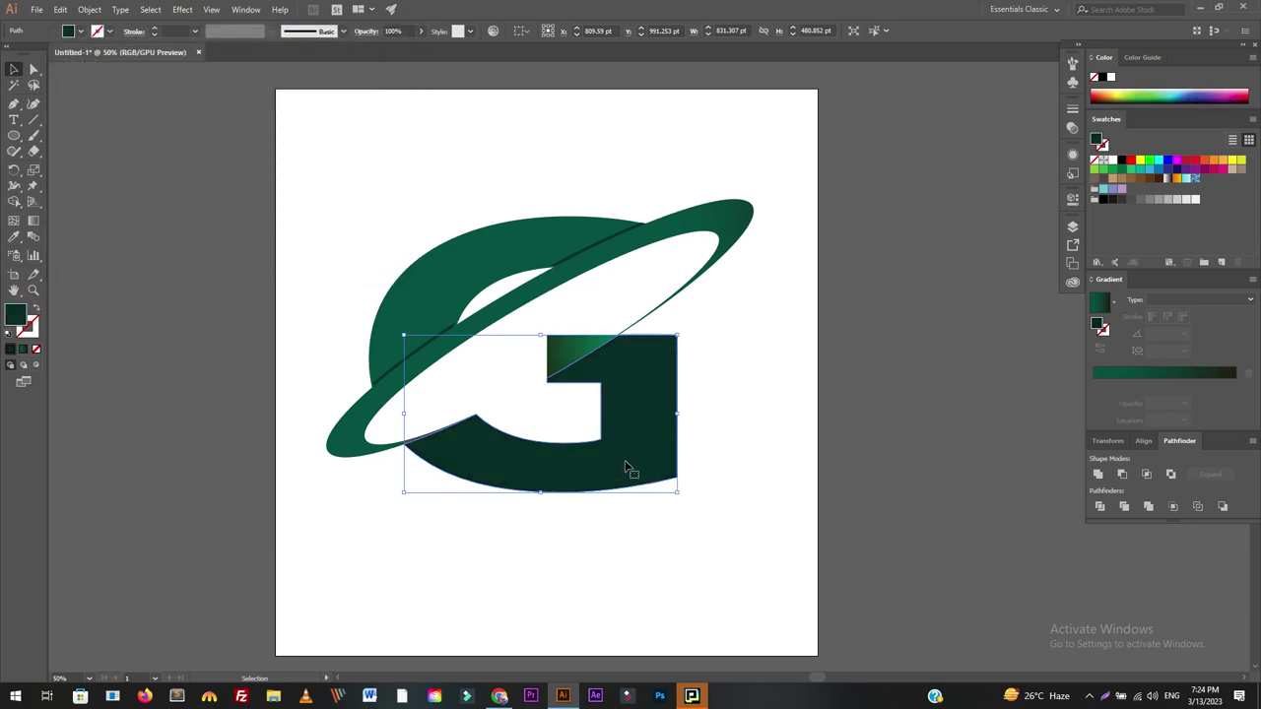
scroll(635, 478, "down", 1)
scroll(690, 459, "down", 1, "alt")
left_click(685, 542)
scroll(745, 479, "up", 1, "alt")
scroll(742, 481, "up", 2, "alt")
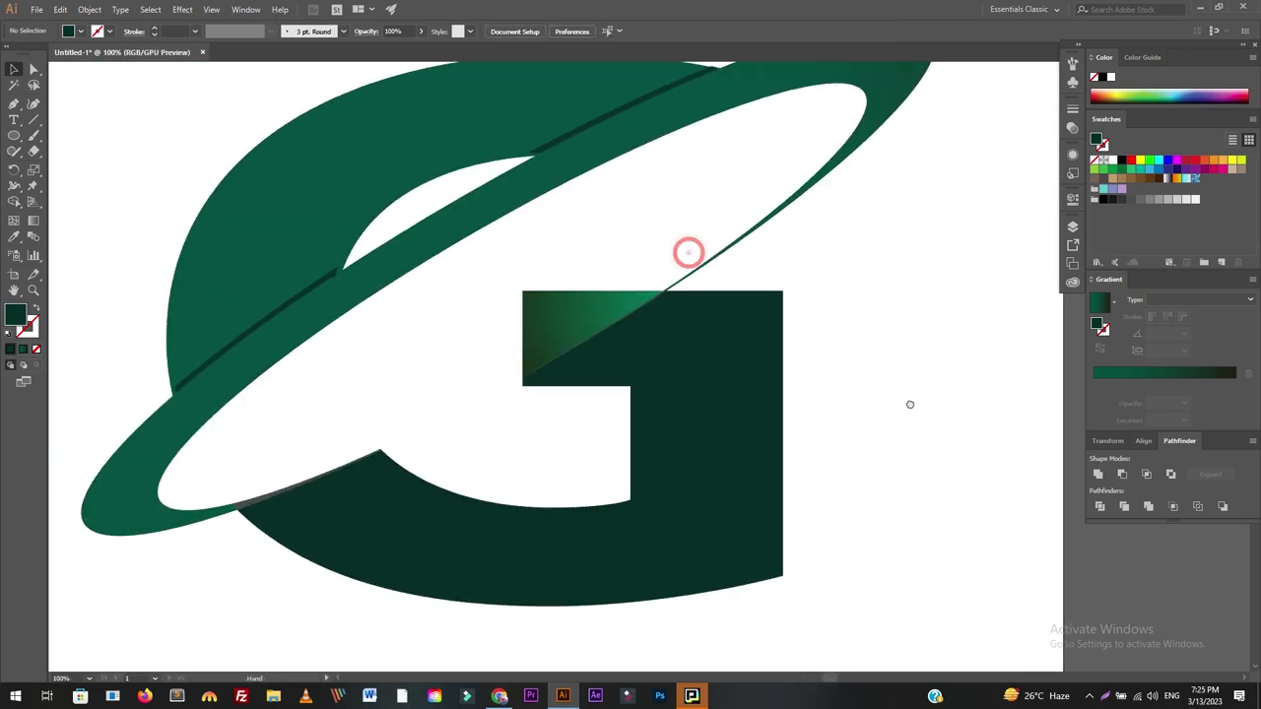